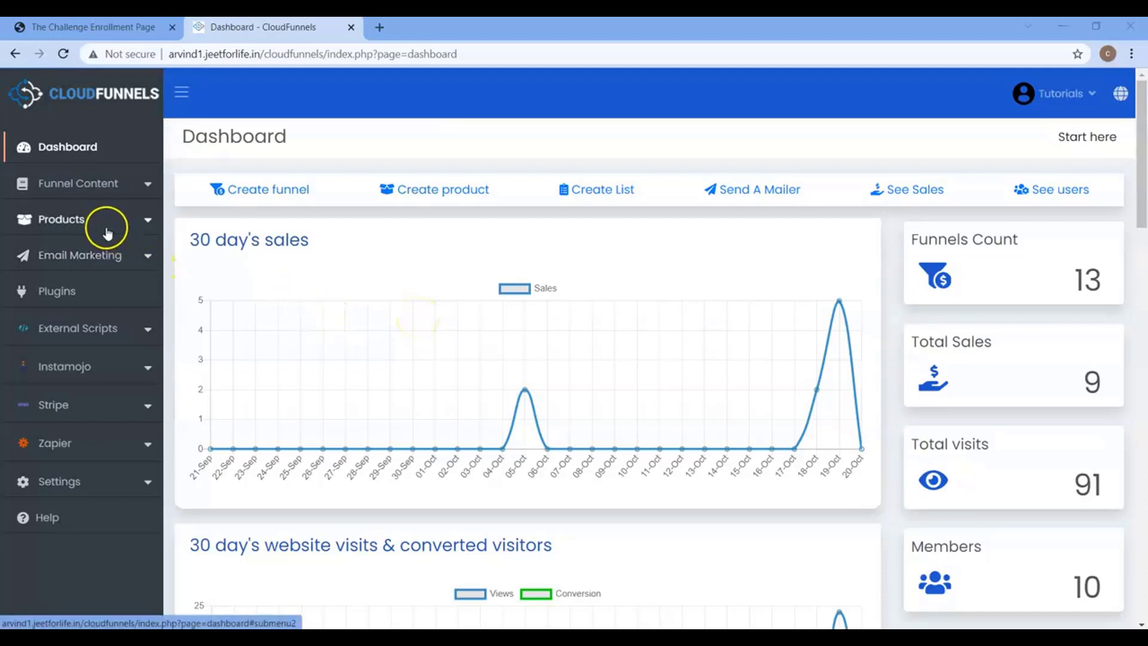
Open the Sequence Records list showing Email-Marketin and the two Crypto sequences.
left_click(95, 253)
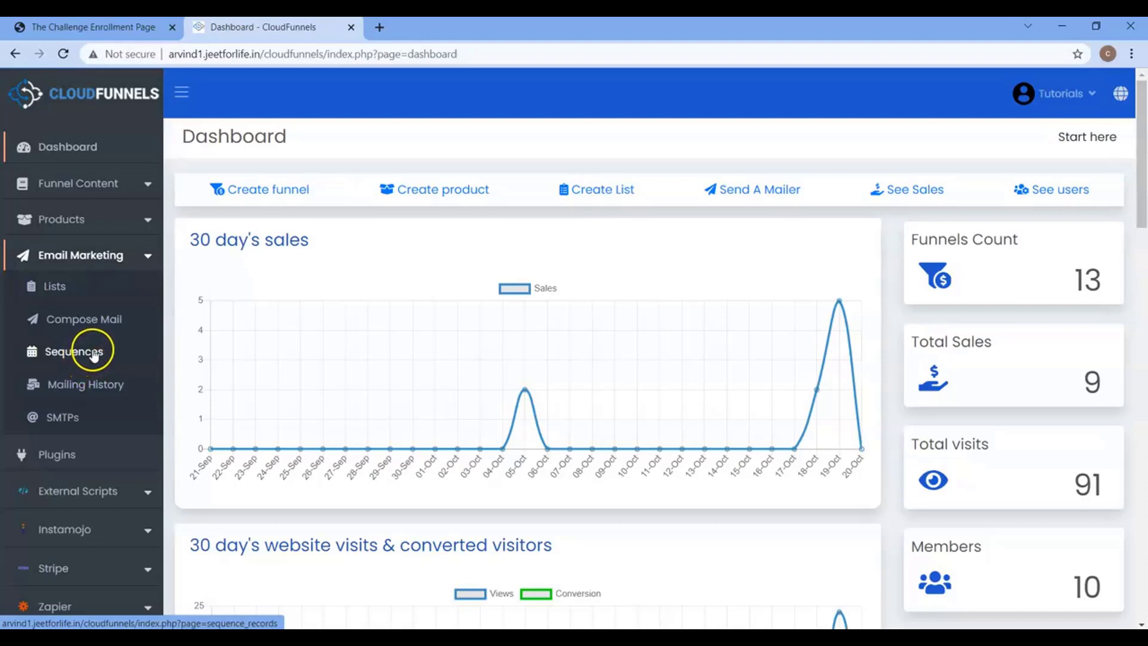
left_click(75, 352)
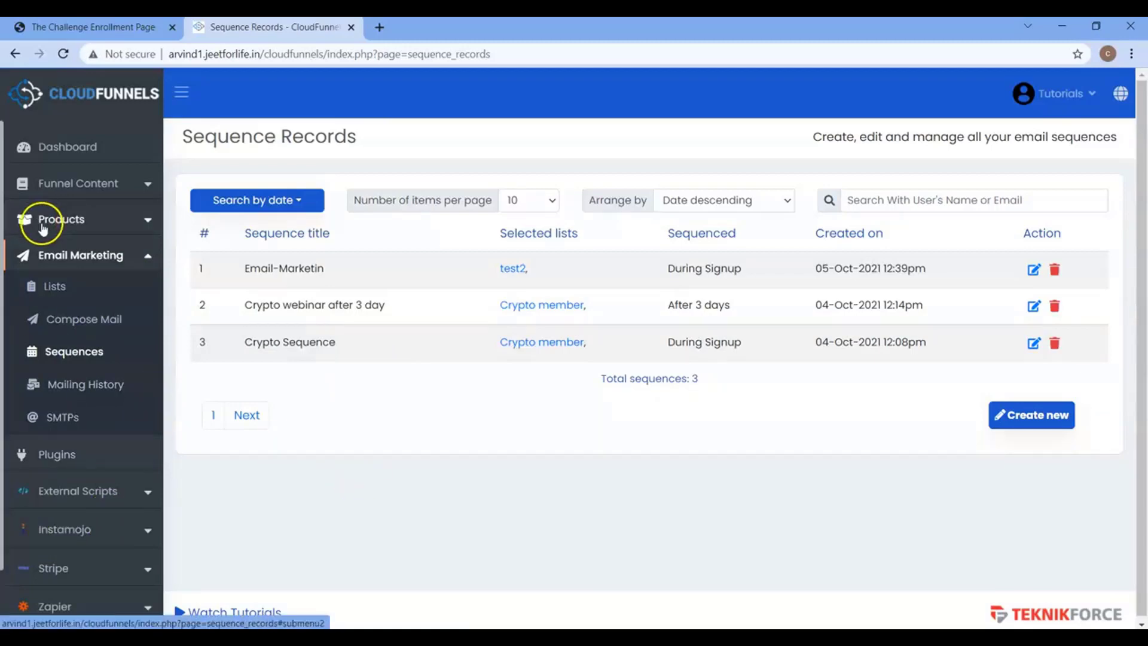
left_click(41, 256)
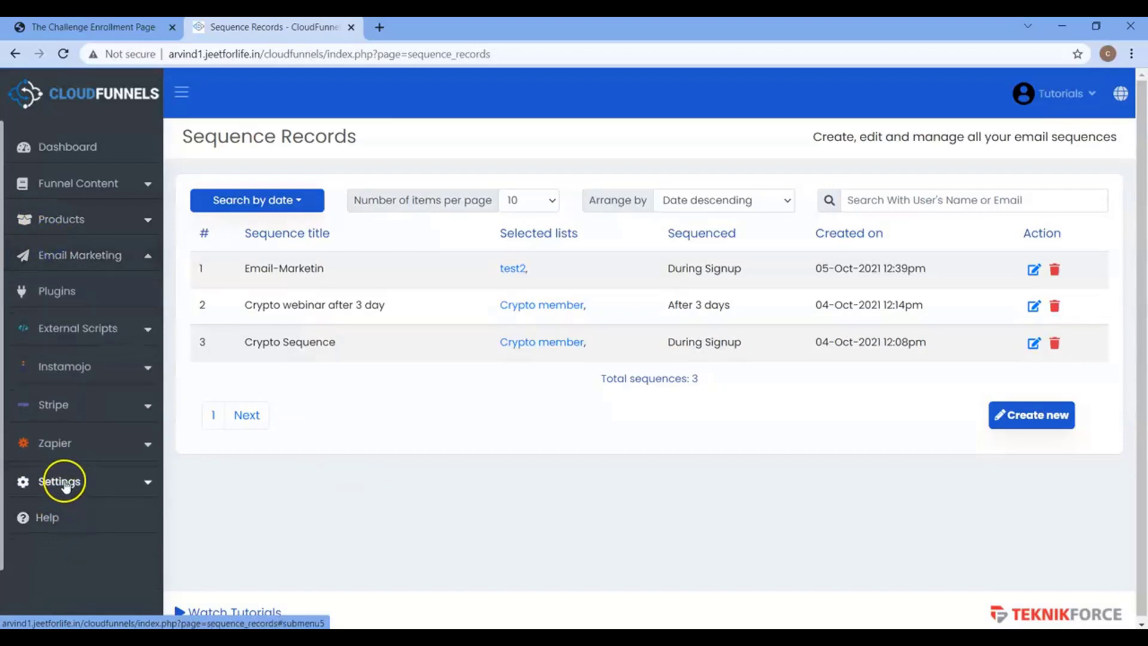
left_click(65, 483)
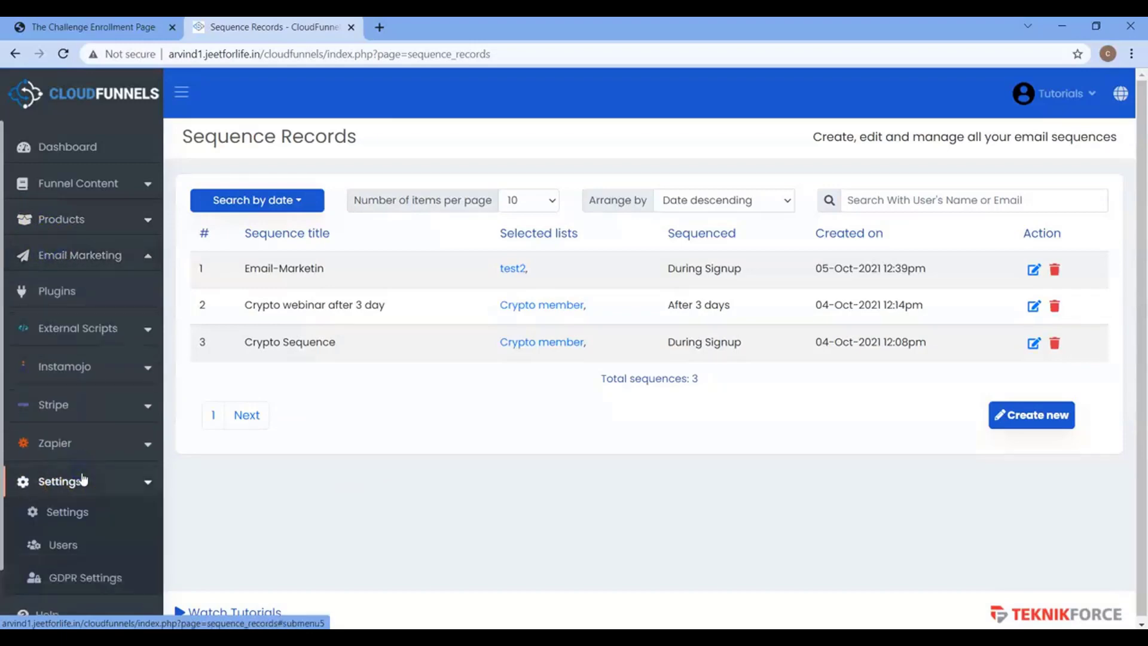
Save the General Settings with 'Use spinner for emails' left enabled.
left_click(83, 515)
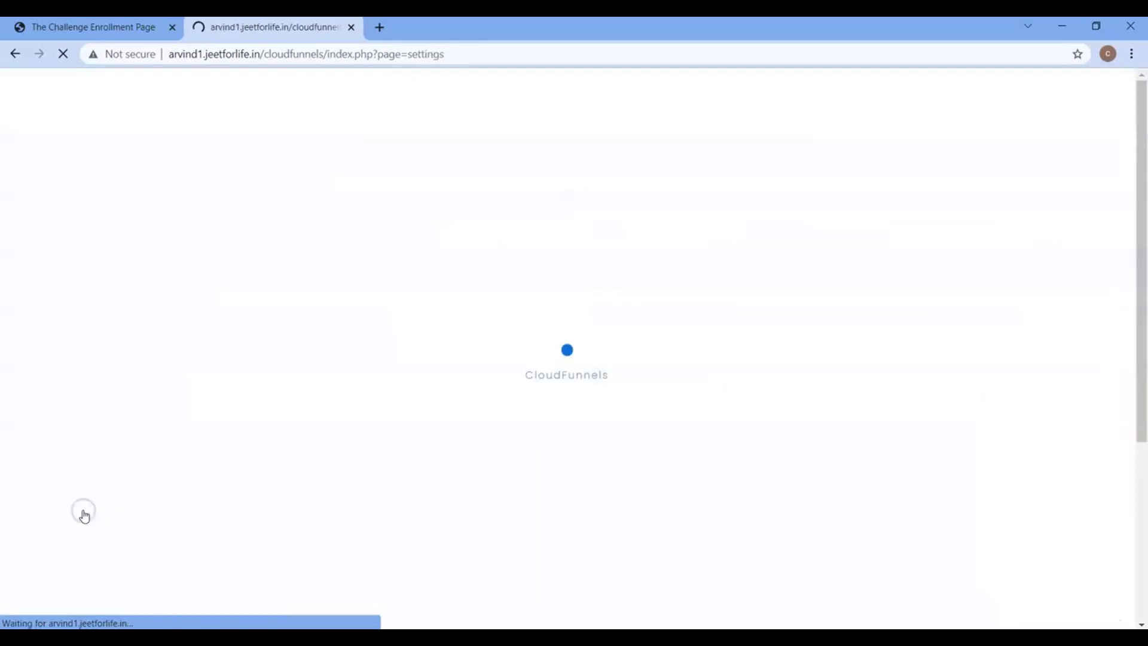
left_click(273, 186)
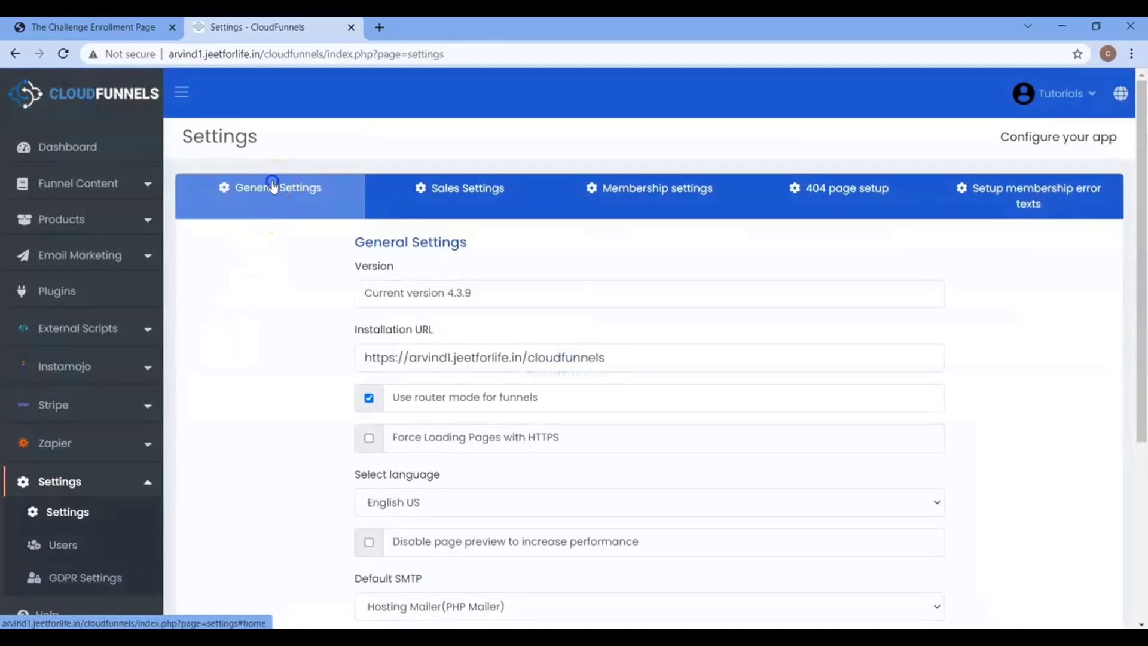
scroll(320, 372, "down", 2)
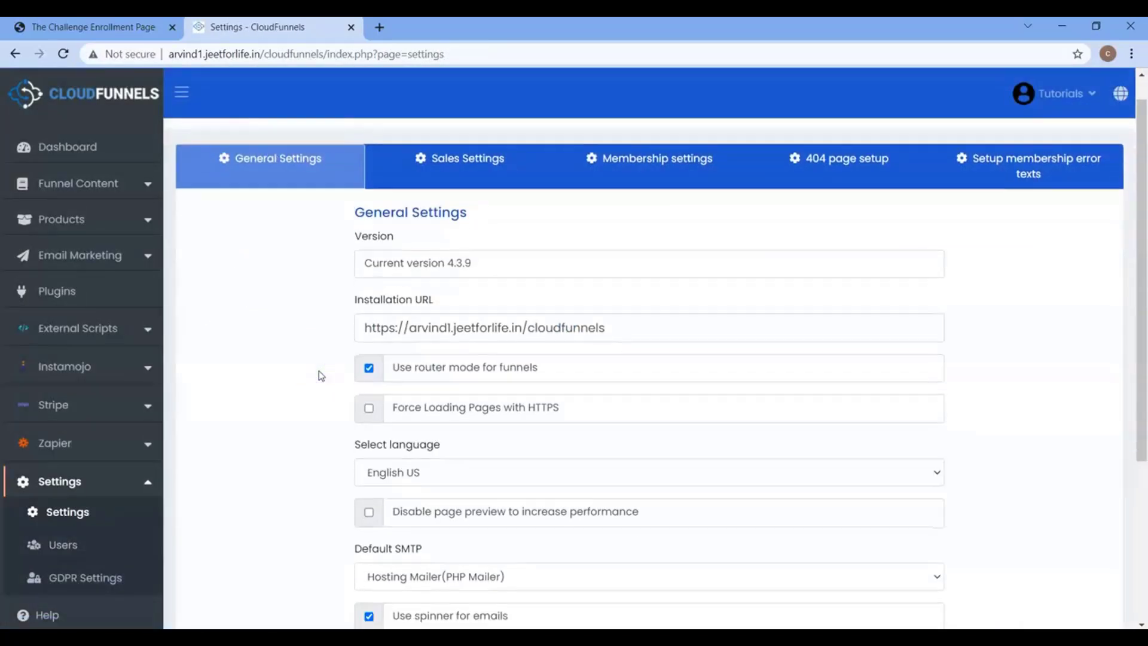
scroll(321, 375, "down", 3)
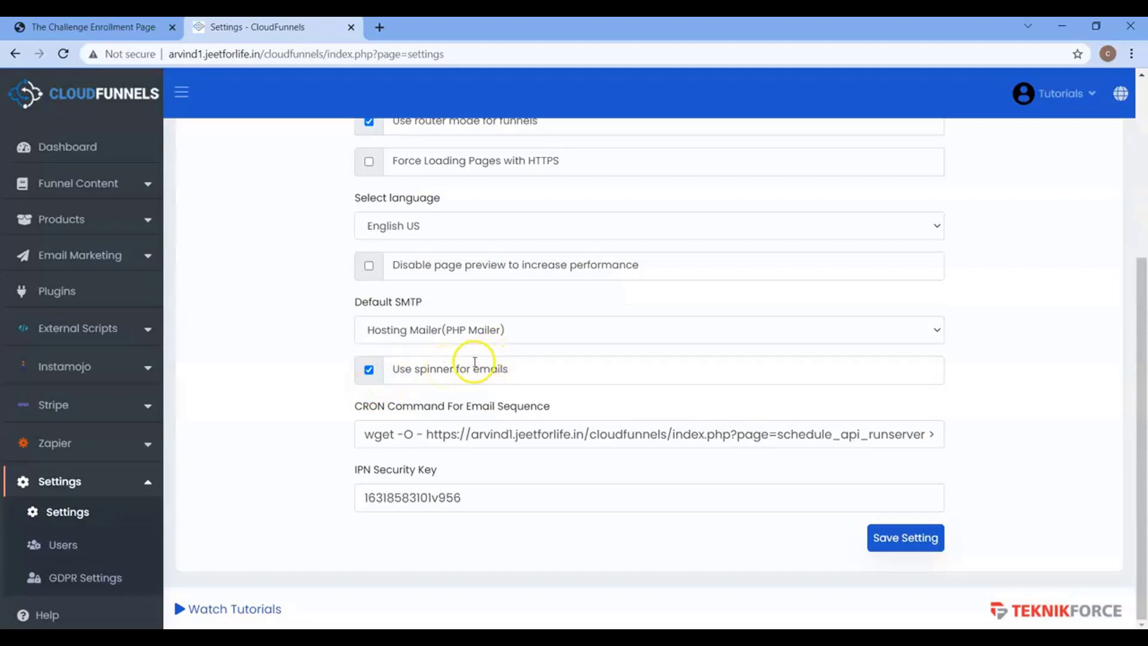
left_click(935, 539)
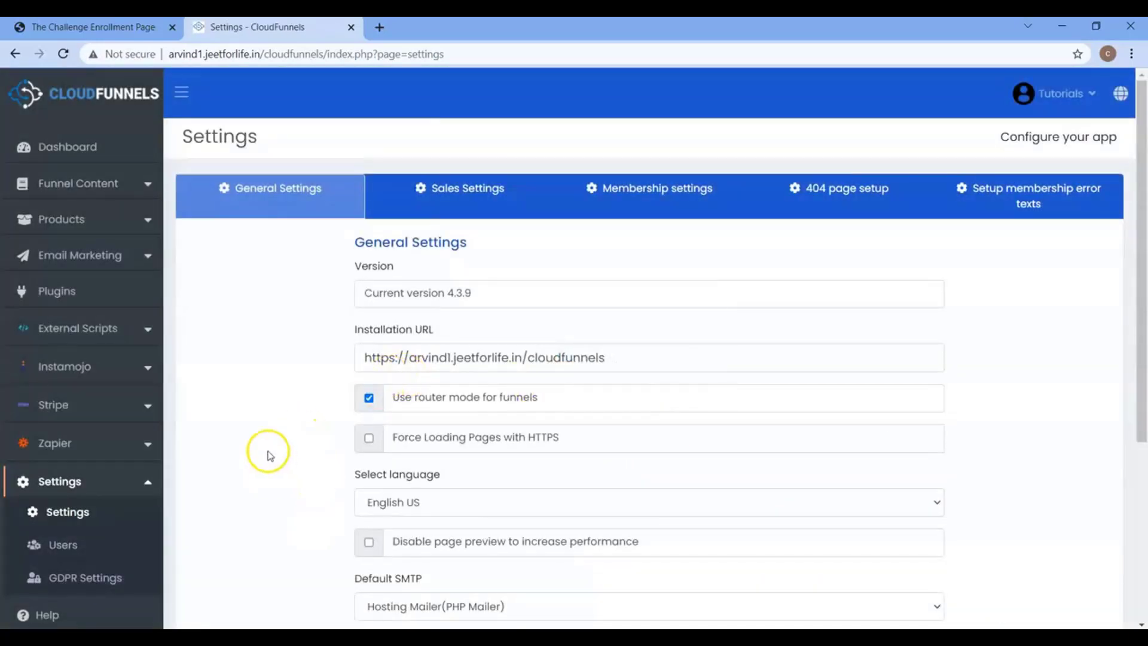
Review the SMTP Records (Hosting mailer, Gsuit Smtp, Gmail SMTP), then go to Compose Mail.
left_click(105, 266)
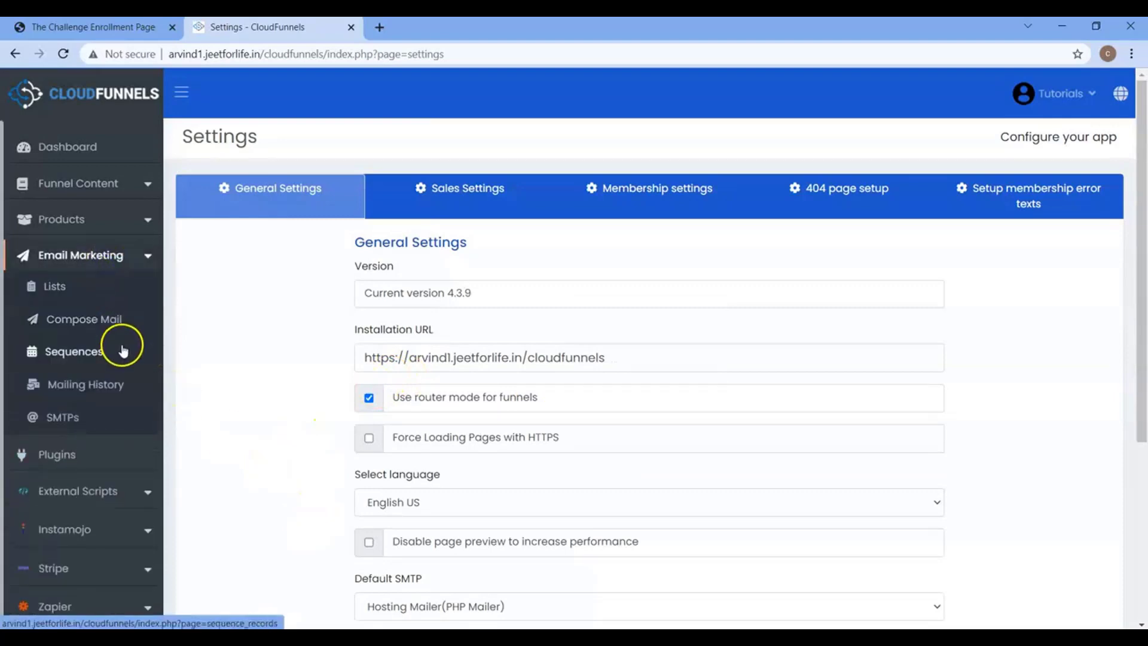
left_click(89, 418)
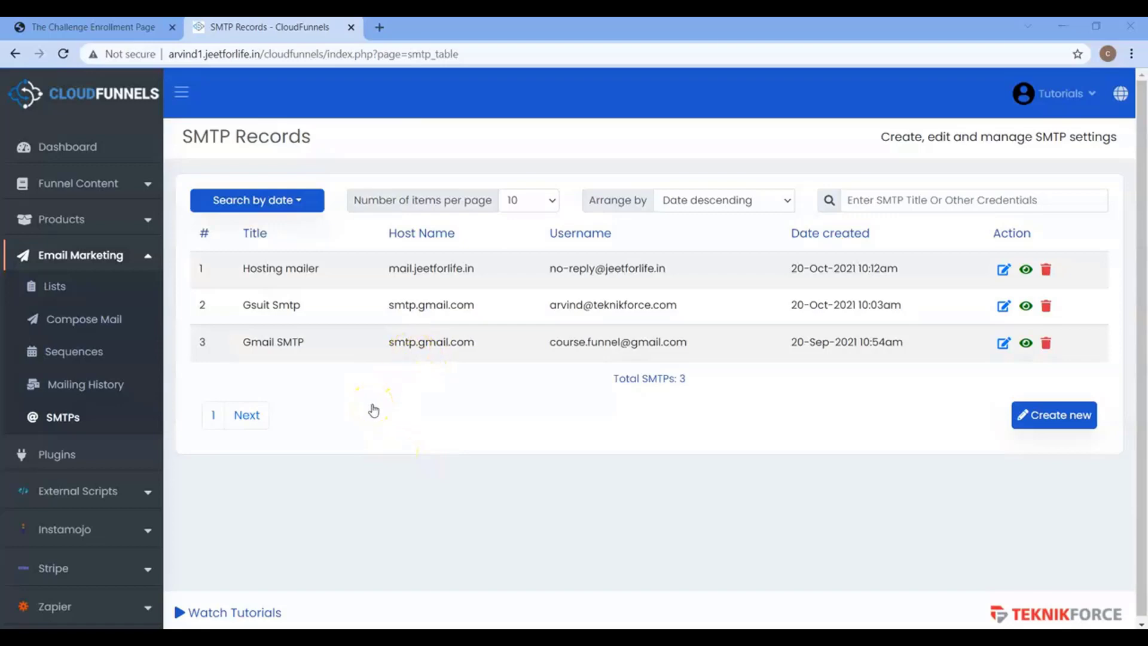
left_click(83, 322)
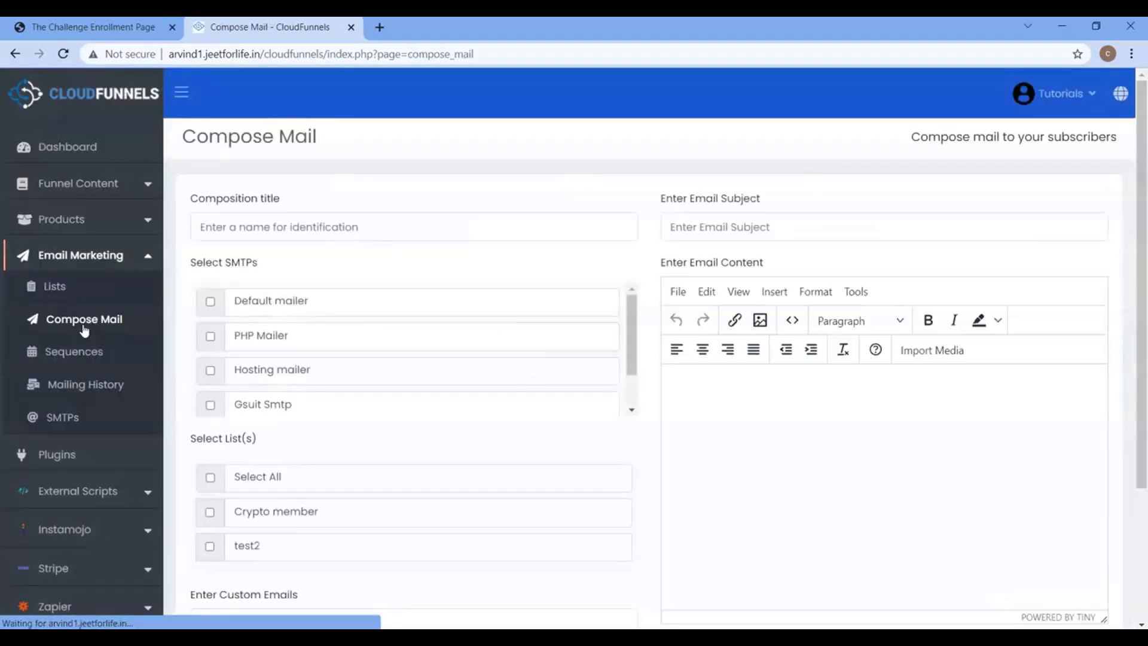
Enter 'dem one' as the composition title.
left_click(363, 230)
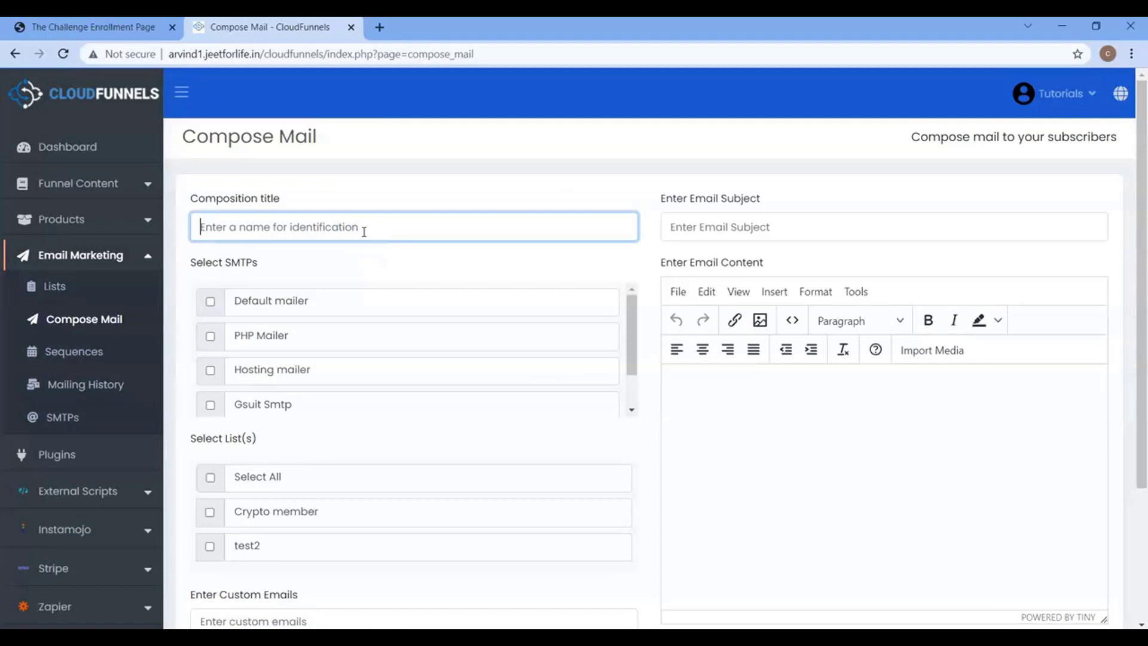
left_click(376, 232)
type("dem one")
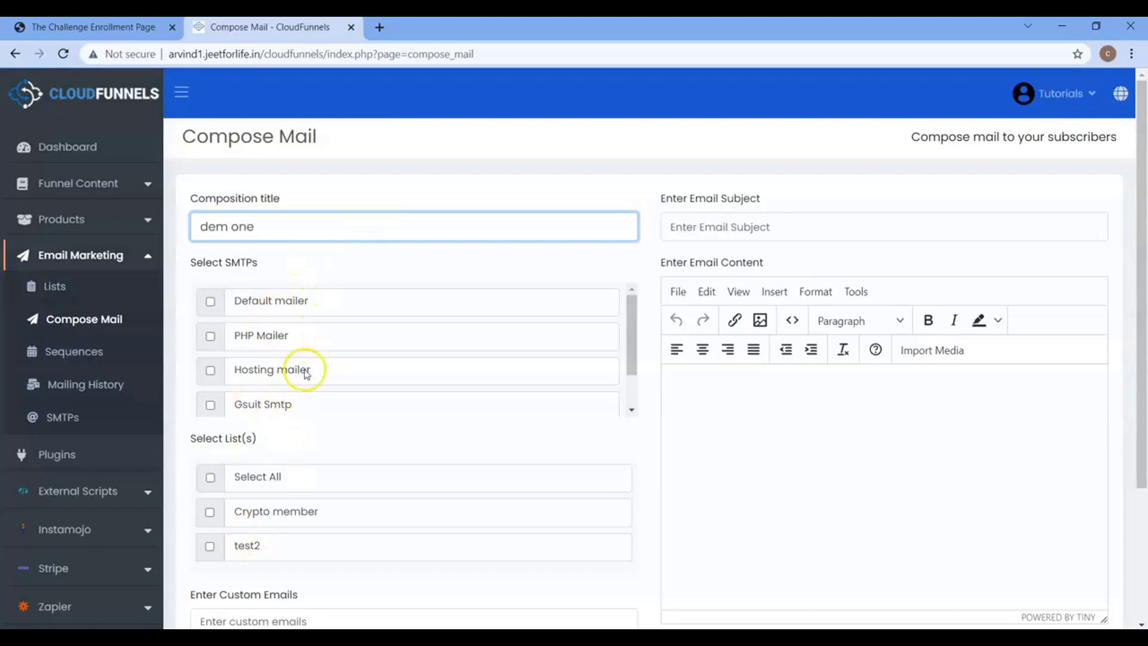
Select Gmail SMTP as the sending server, leaving the other SMTPs unchecked.
mouse_move(633, 328)
left_mouse_down()
mouse_move(635, 381)
mouse_move(630, 320)
left_mouse_up()
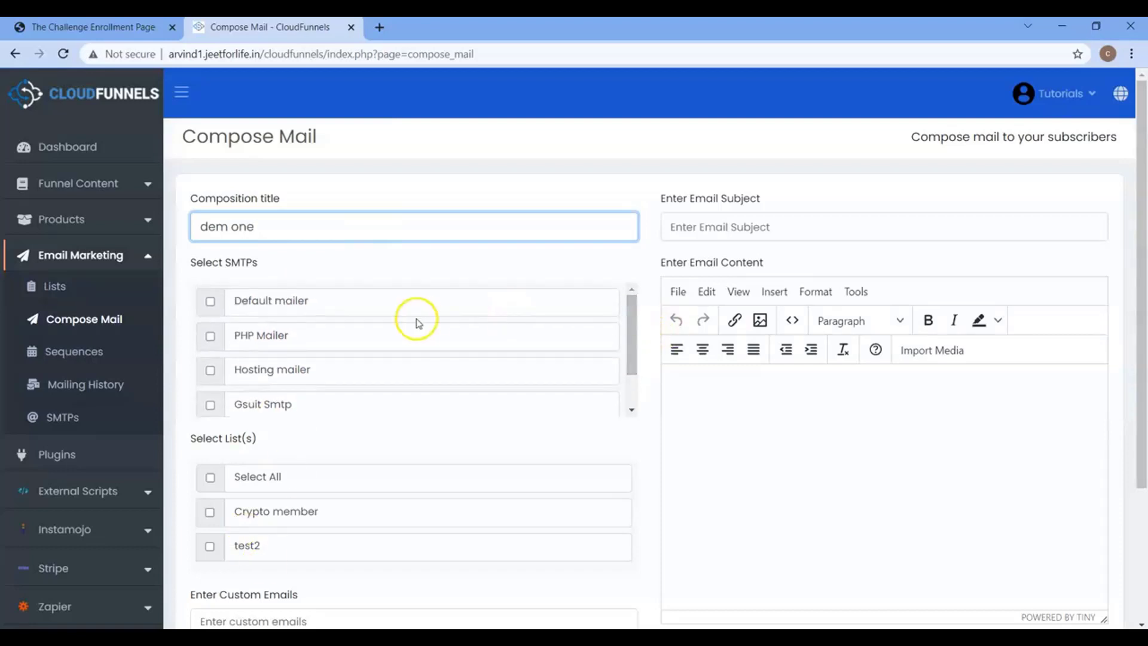
left_click(210, 302)
left_click(211, 337)
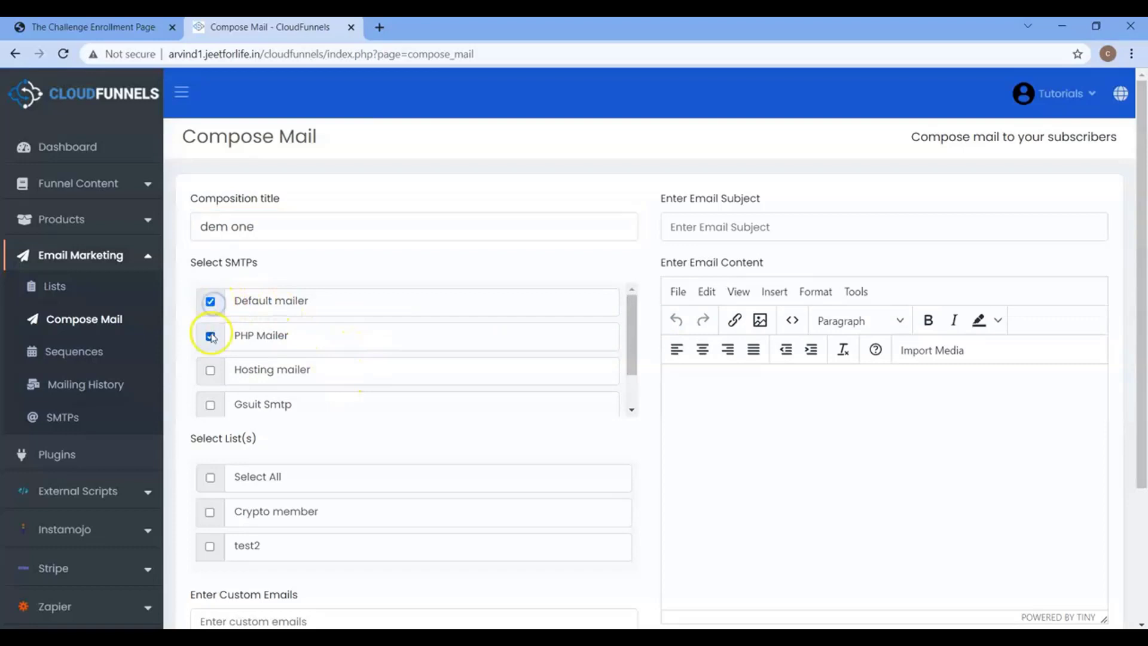
left_click(210, 369)
left_click(209, 404)
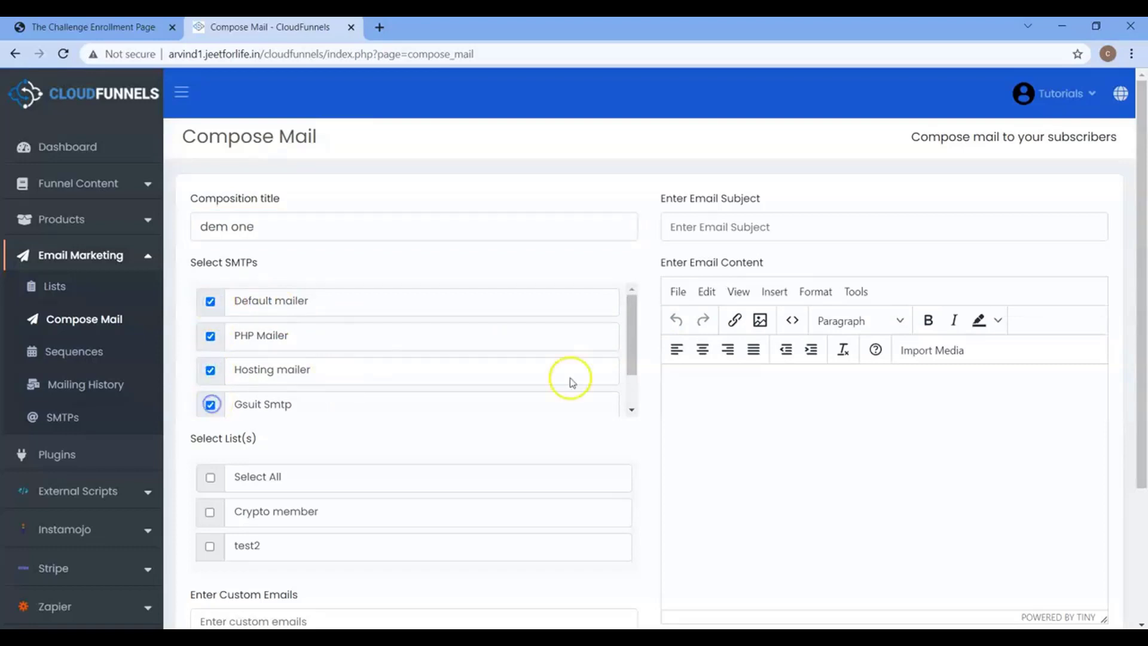
left_click_drag(627, 350, 626, 427)
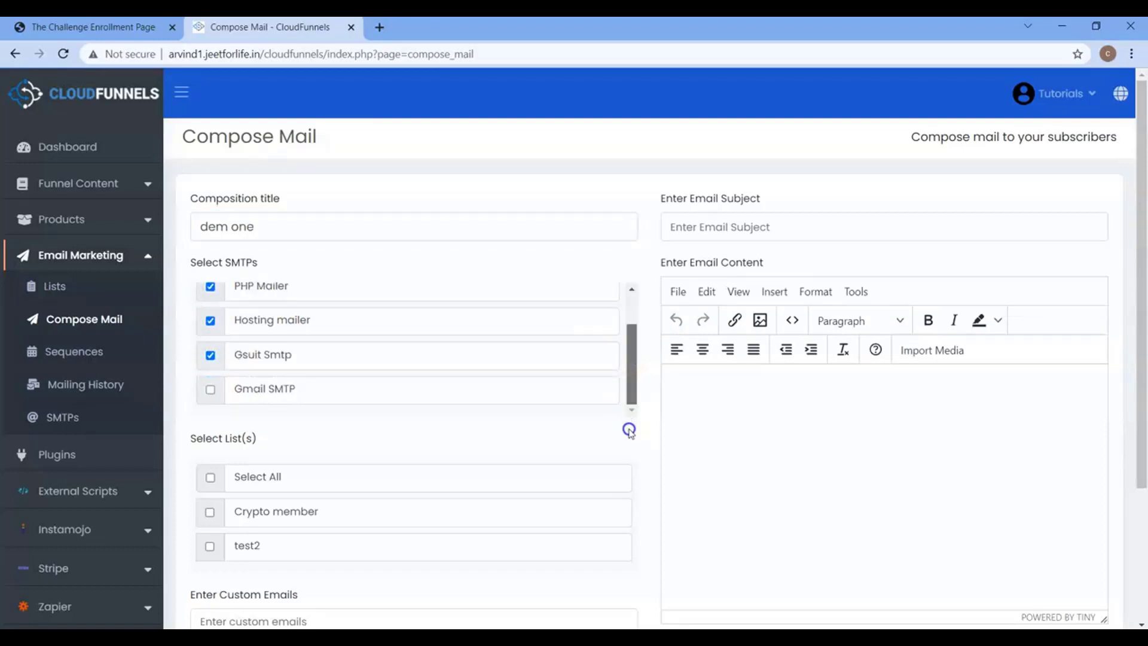
left_click(211, 391)
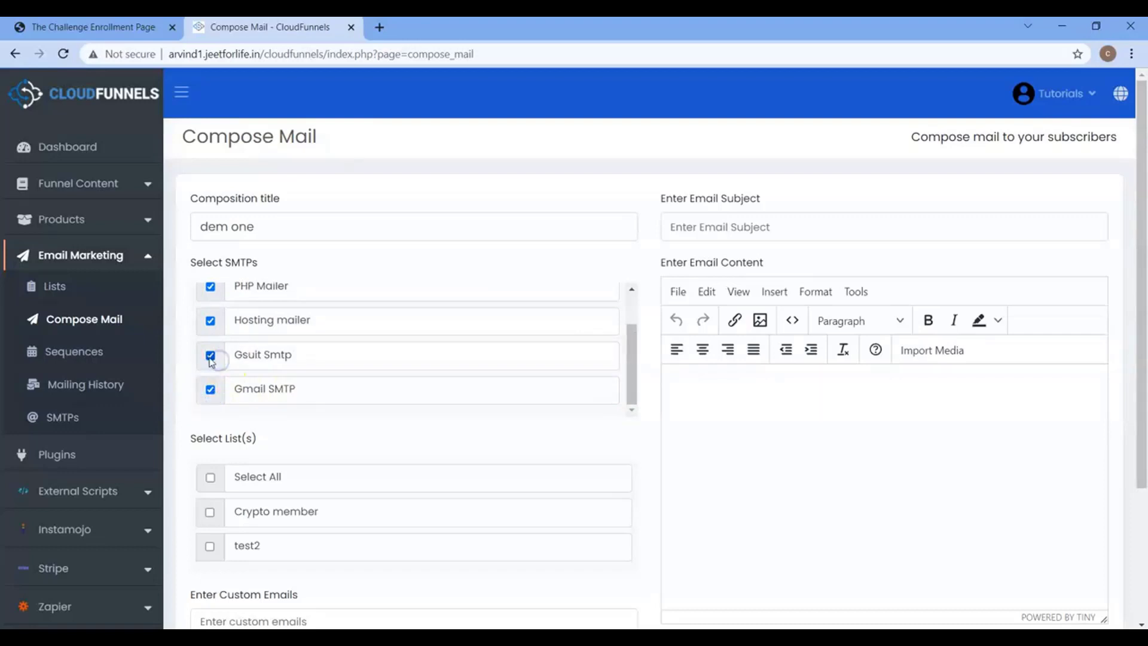
left_click(210, 287)
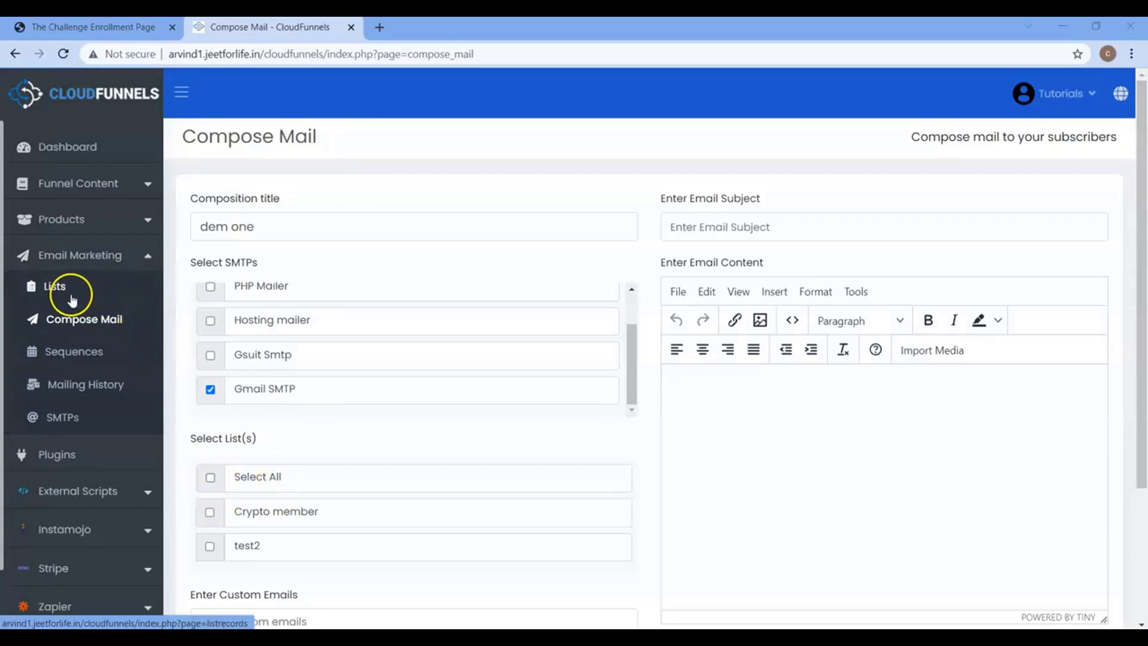
Check the mailing lists' subscriber counts in a new Lists tab, then return to Compose Mail.
middle_click(71, 297)
left_click(481, 34)
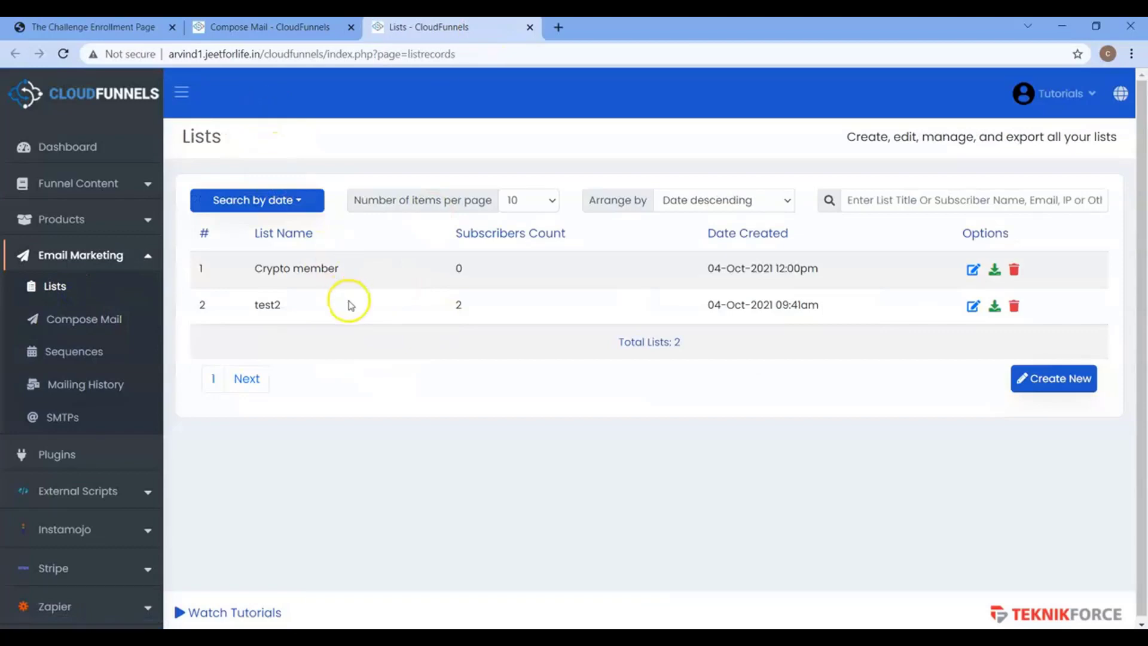
left_click(243, 30)
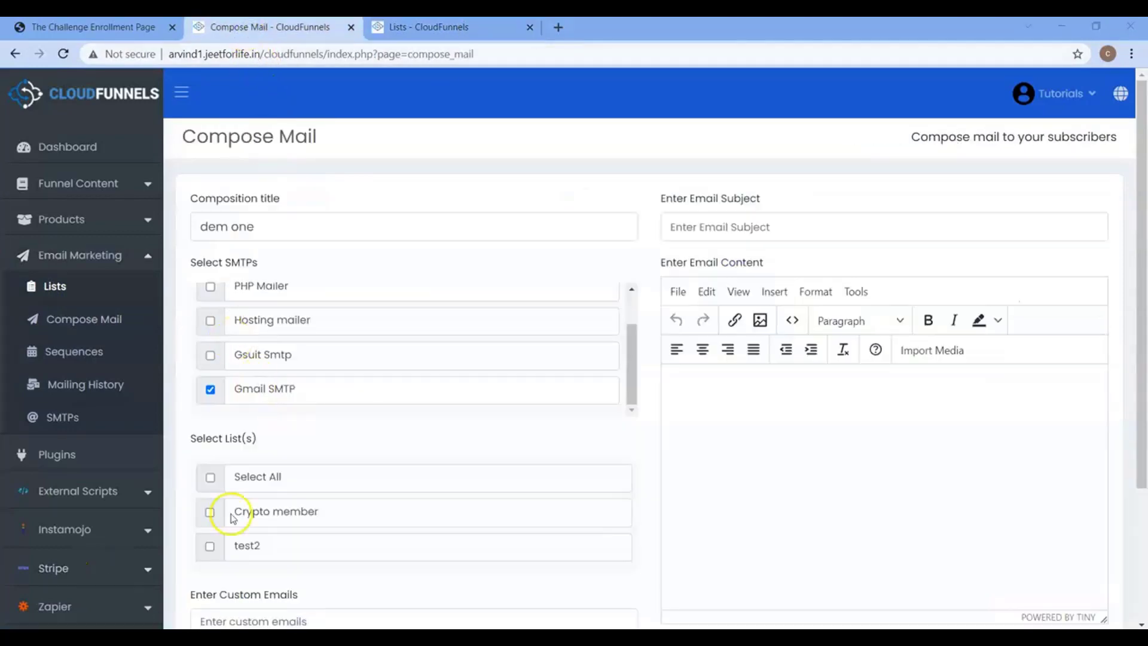
Choose only the test2 list as recipients, clearing Select All and Crypto member.
left_click(210, 478)
left_click(237, 500)
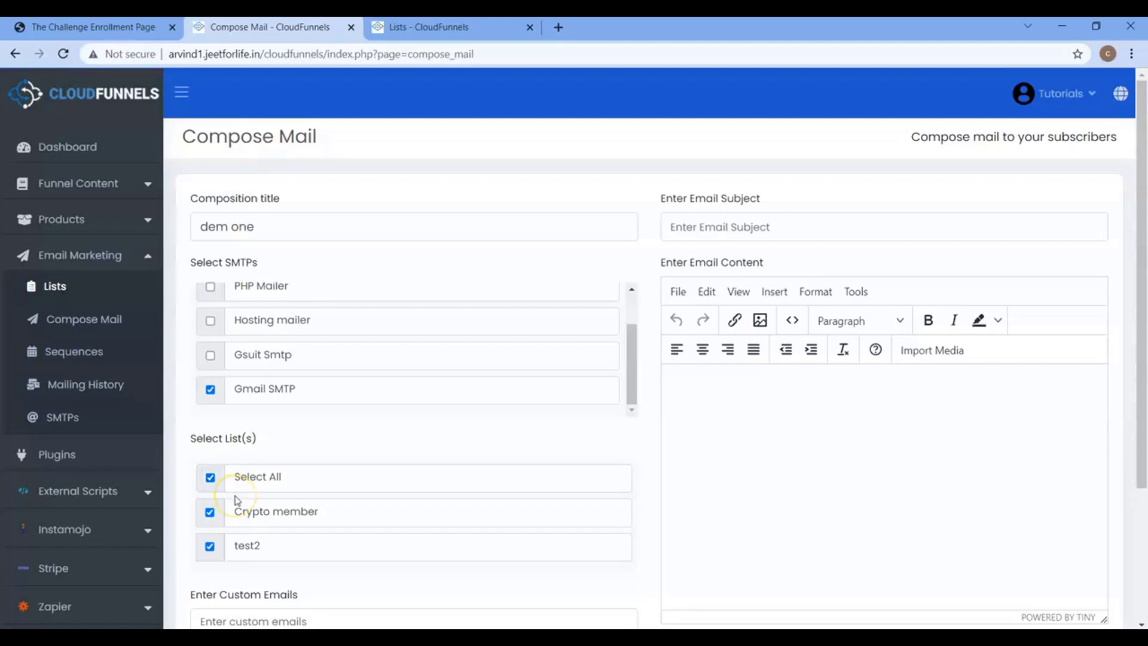
left_click(240, 511)
left_click(209, 482)
left_click(209, 510)
left_click(209, 545)
left_click(209, 544)
scroll(649, 429, "down", 3)
left_click(233, 440)
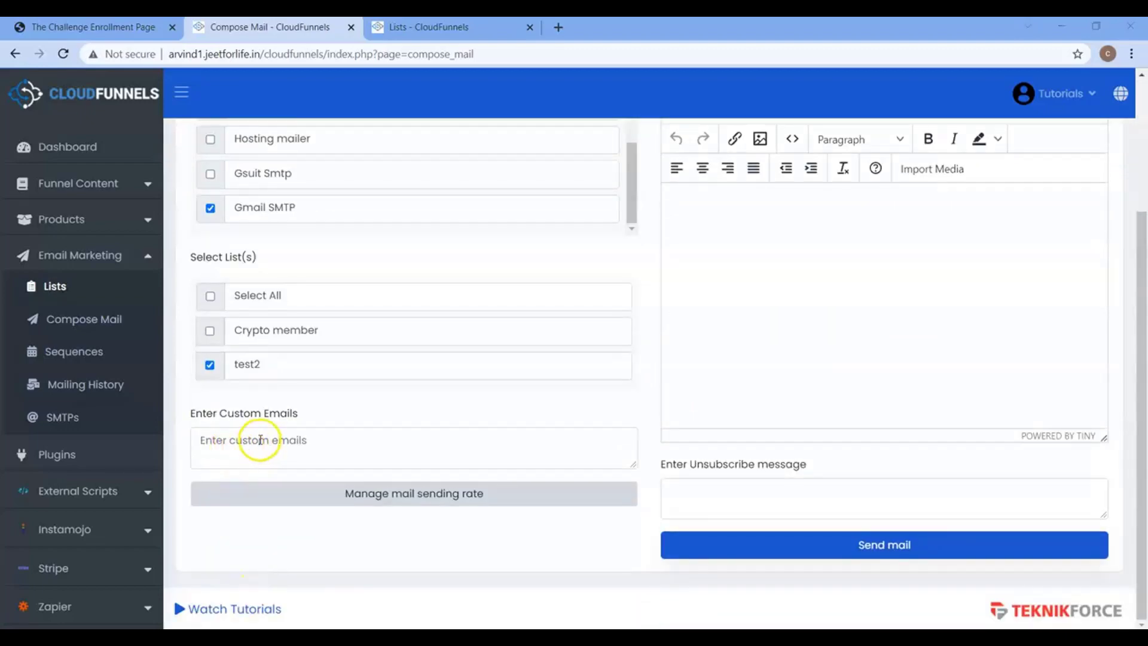
Add a custom recipient e-mail address in the custom emails box.
left_click(263, 440)
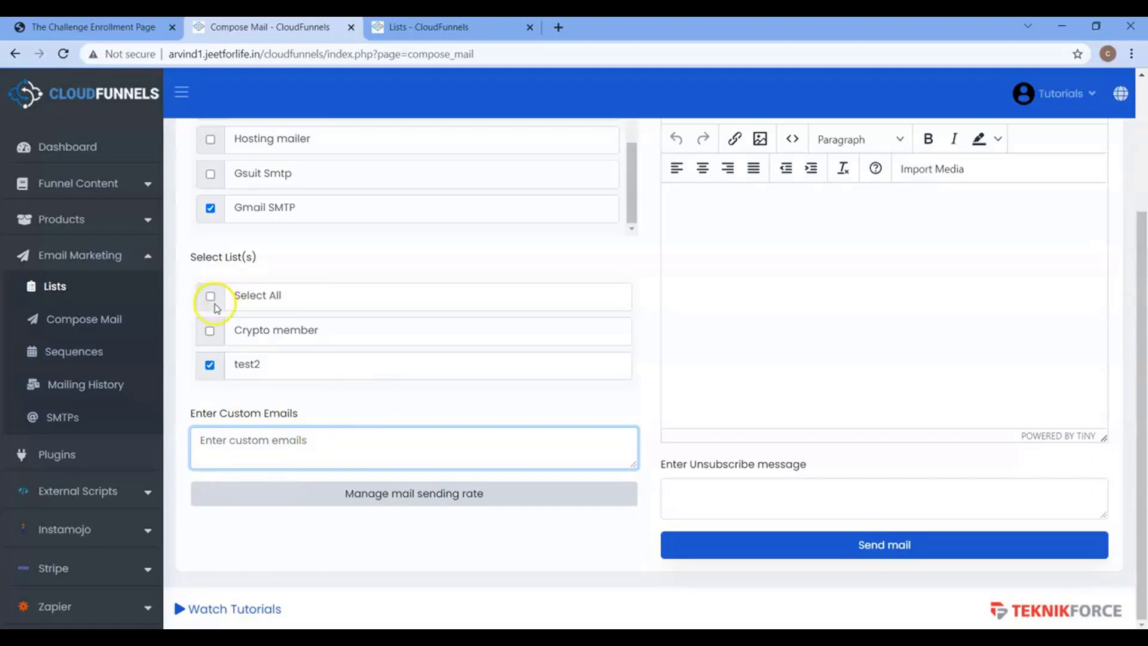
left_click(251, 451)
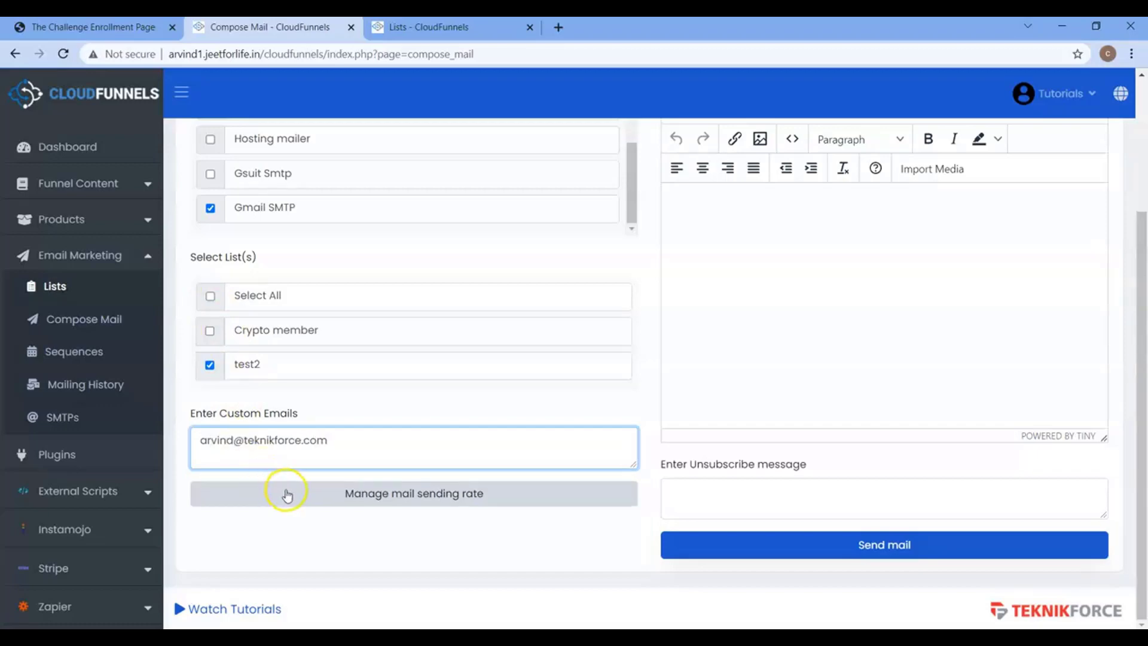
left_click(441, 498)
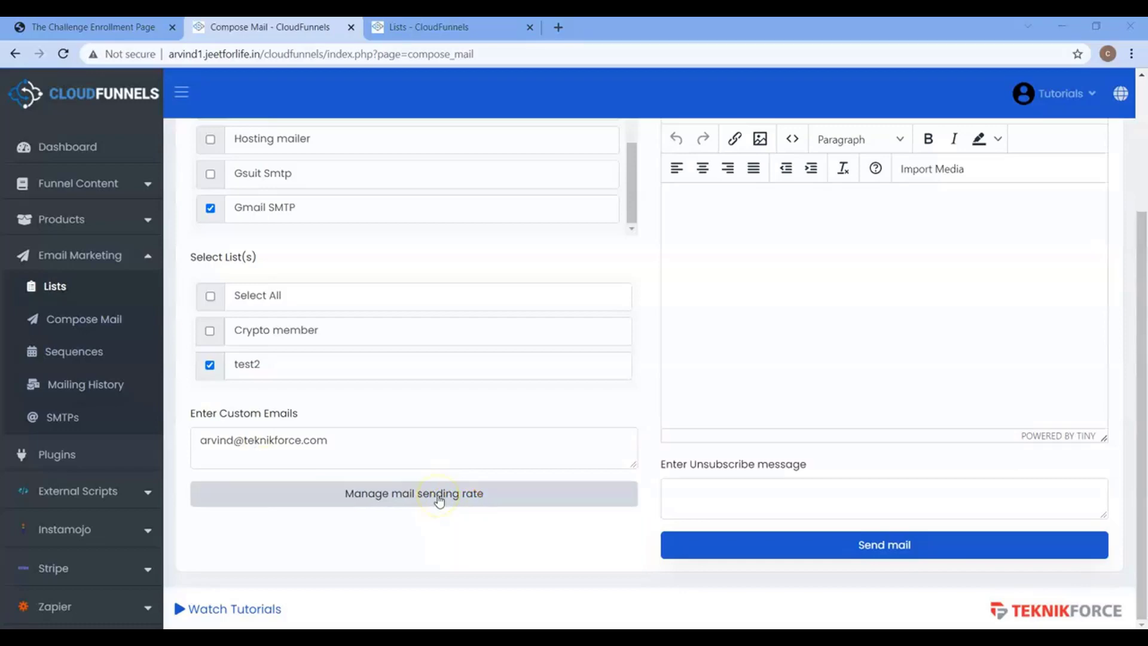
Set the mail sending rate to group size 20 with a 30-second delay.
left_click(425, 496)
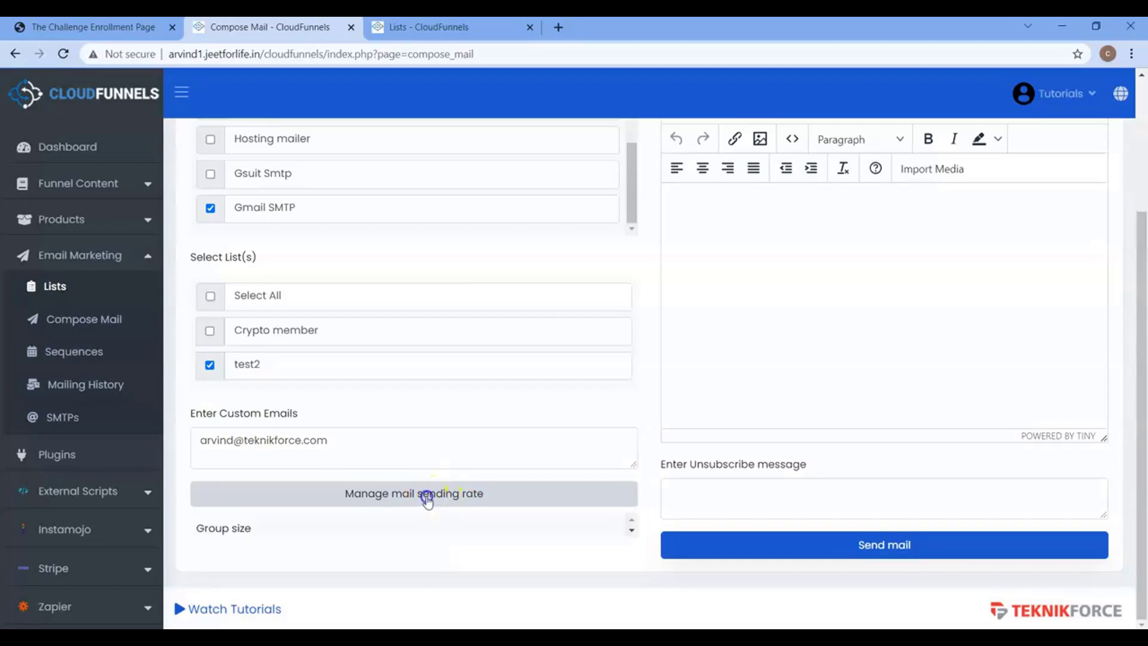
scroll(428, 500, "down", 2)
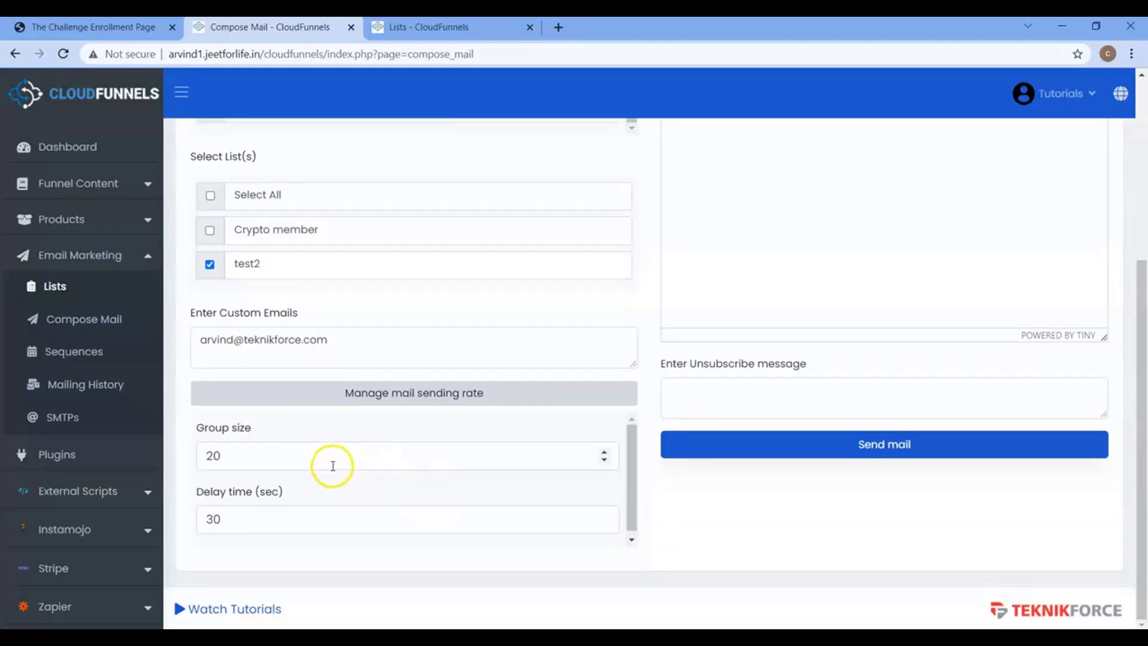
left_click(269, 463)
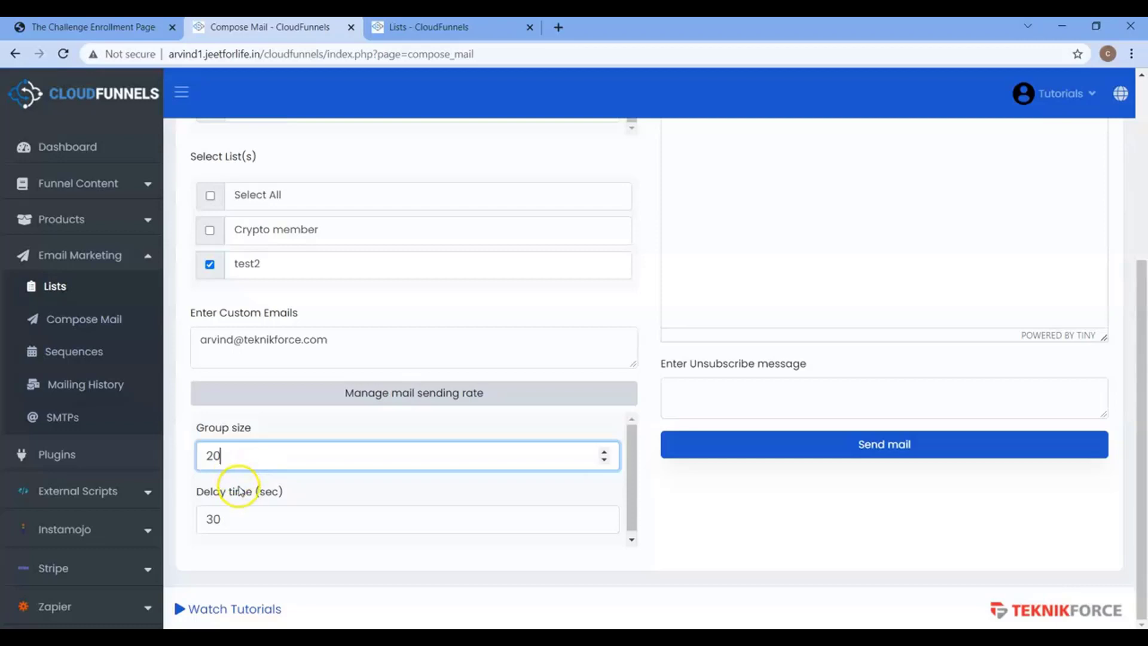
left_click(241, 517)
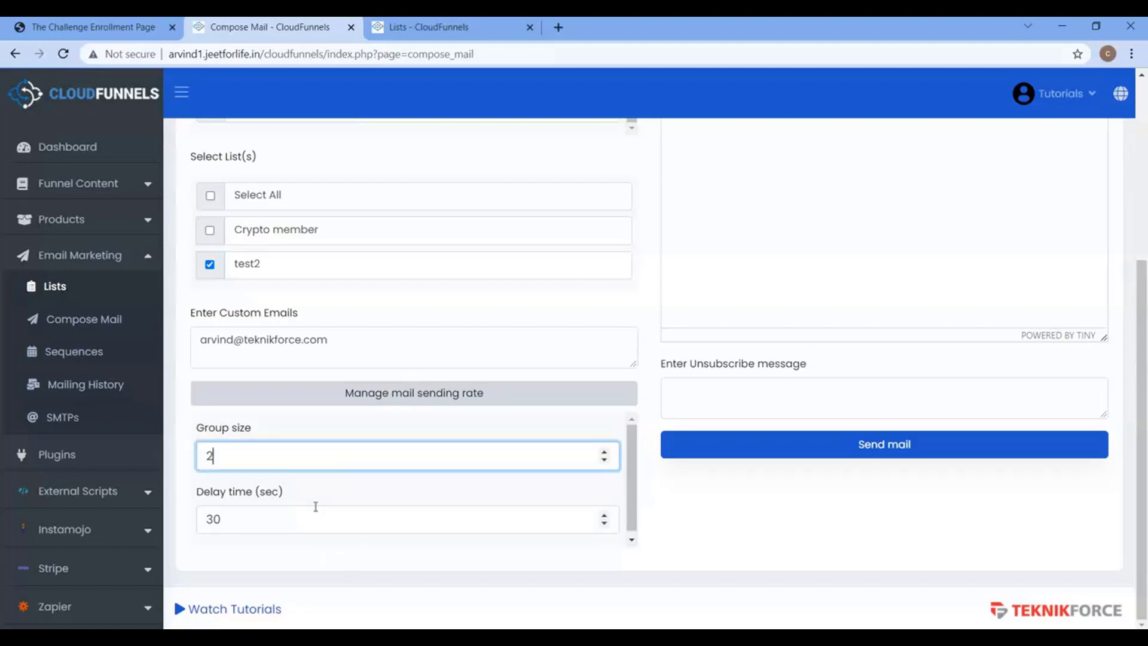
type("0")
left_click(316, 517)
key("BackSpace")
key("BackSpace")
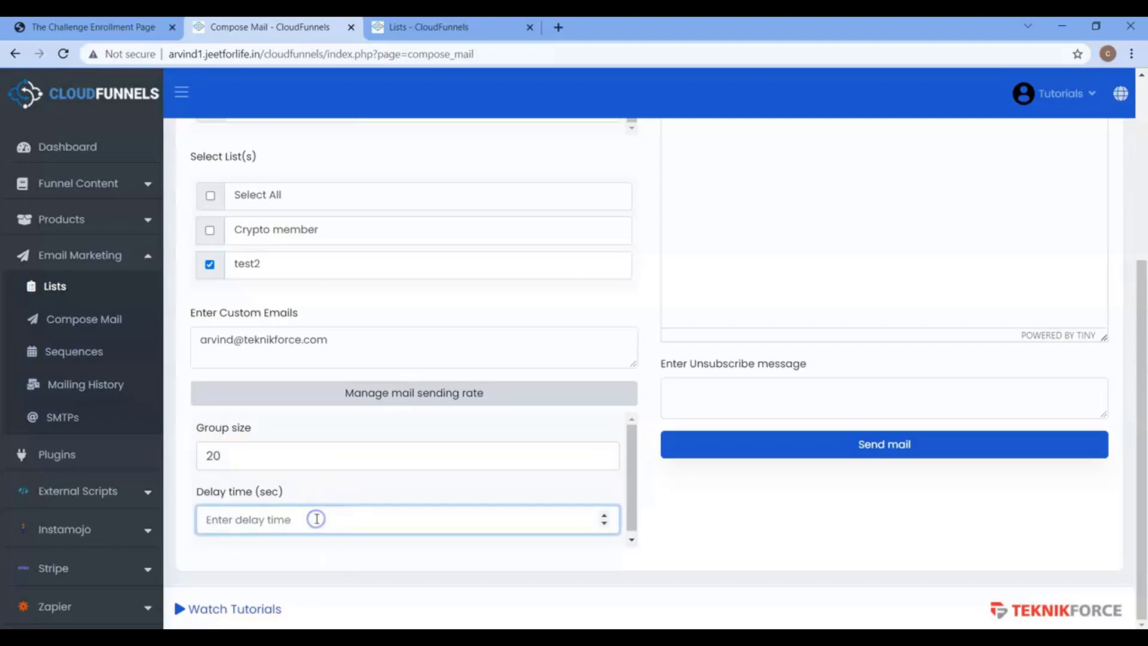
type("1")
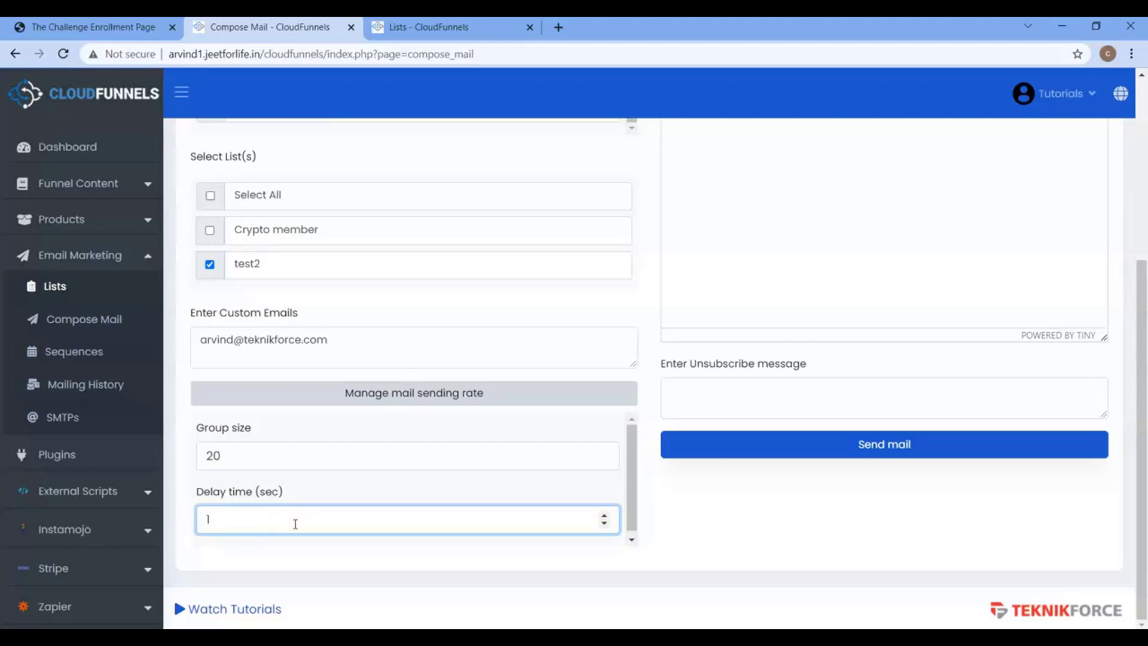
key("BackSpace")
type("30")
left_click(392, 575)
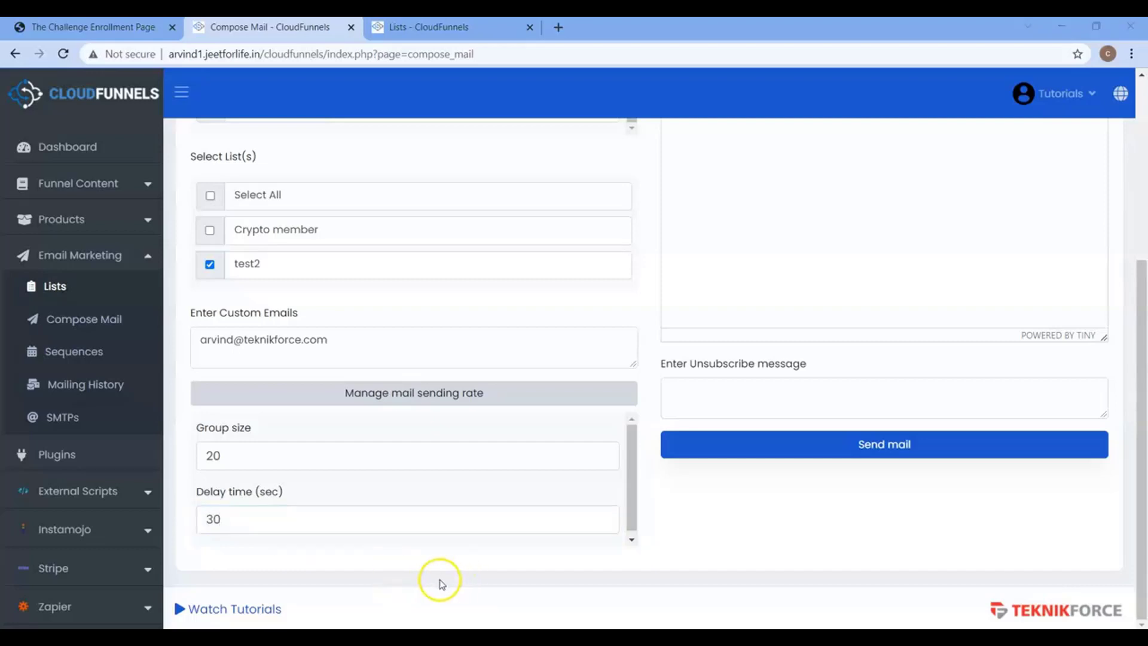
left_click_drag(1141, 406, 1143, 143)
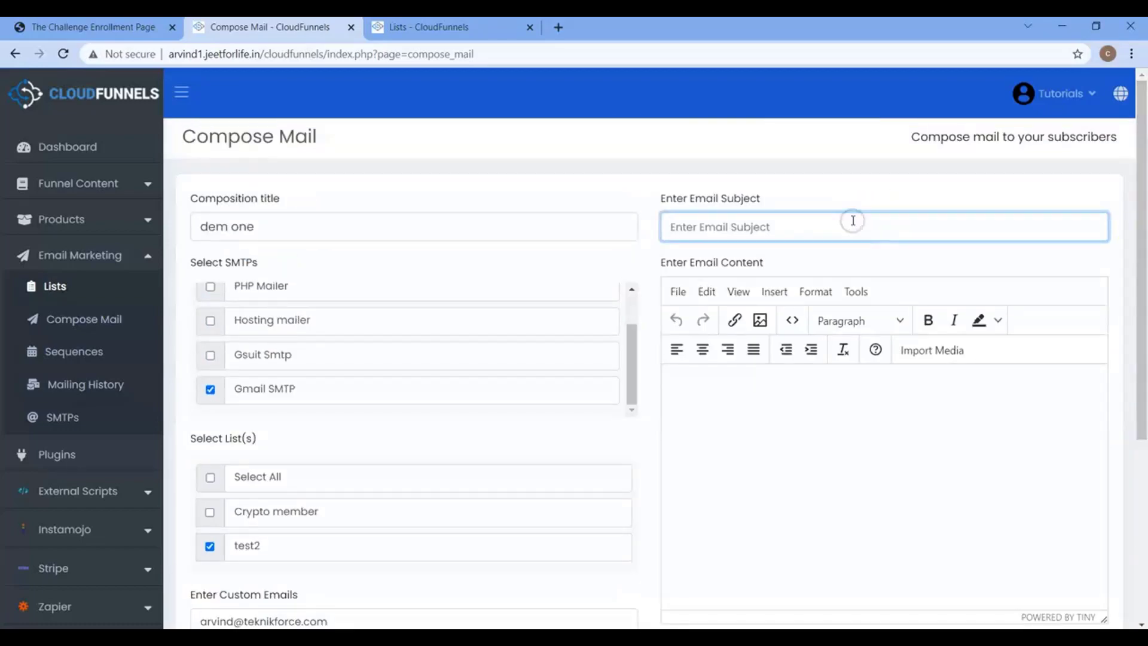
Write the subject '{Hi There|Hello There|Hey There}!Welcome to CloudFunnels'.
type("Welcome to ")
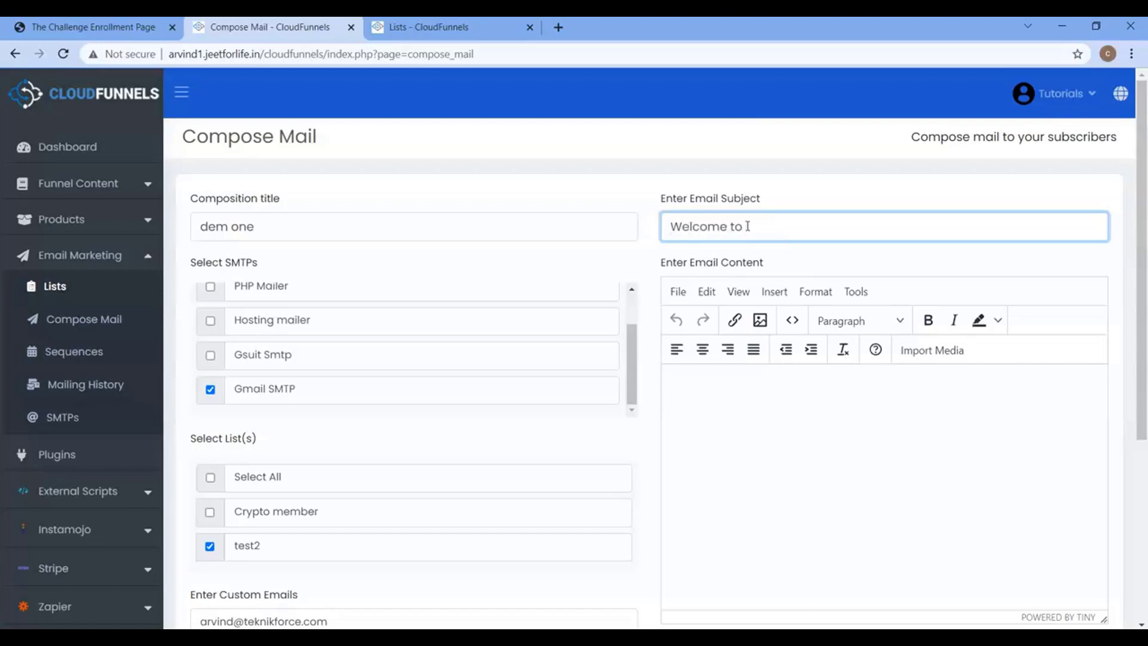
type("CloudFunnels")
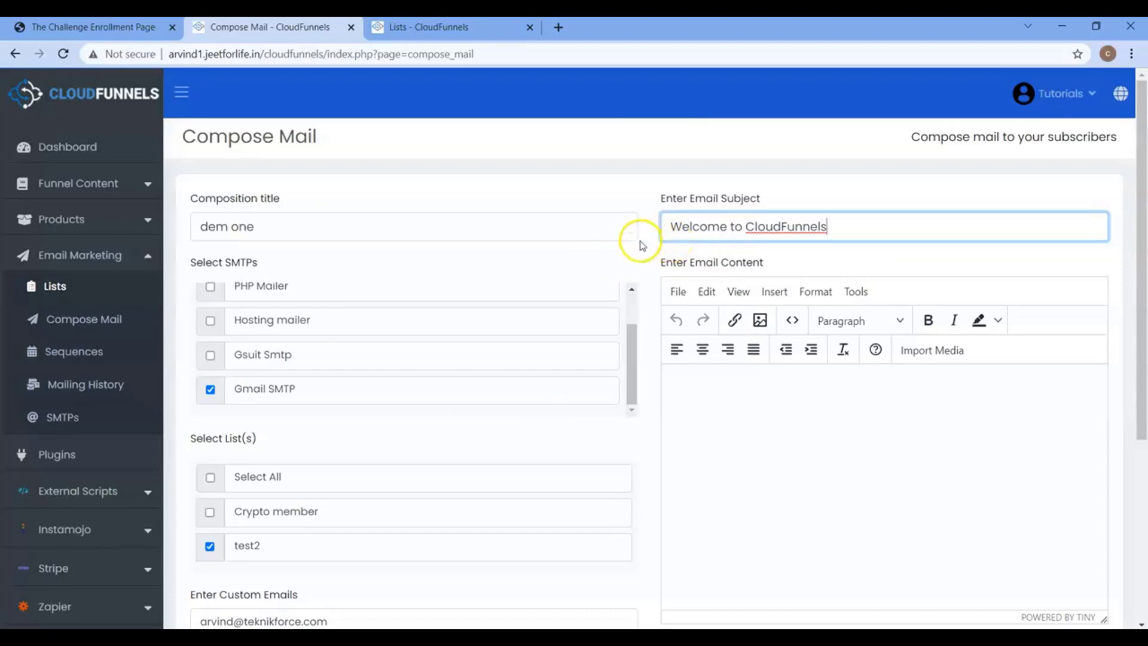
left_click(671, 230)
type("{}")
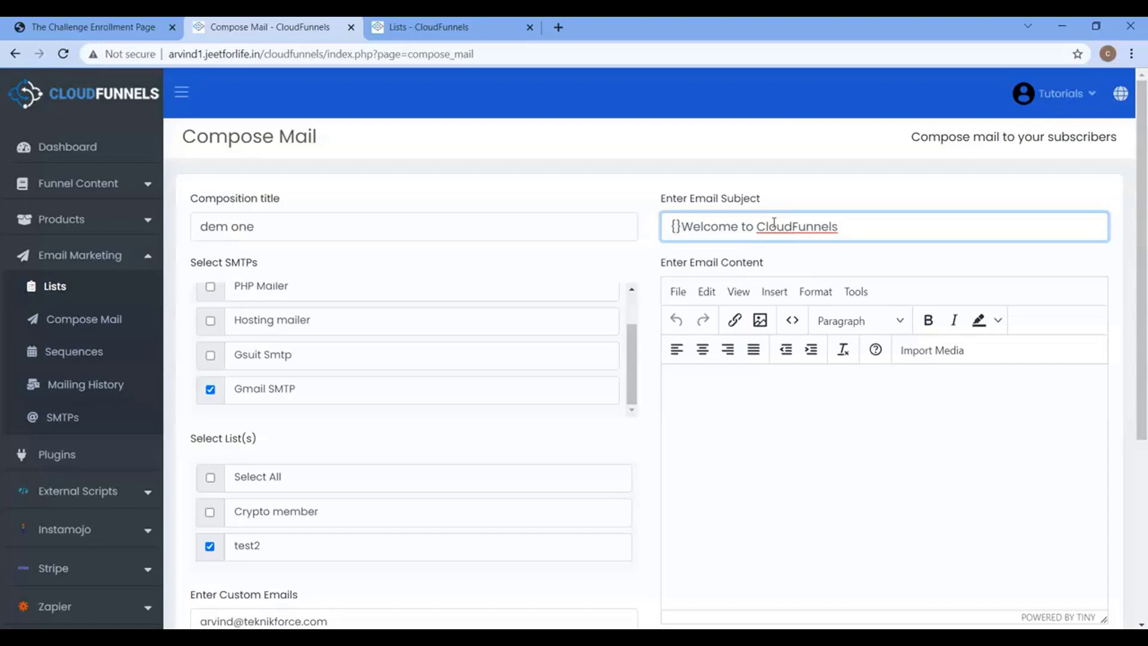
type("Hi There|Hello Ther")
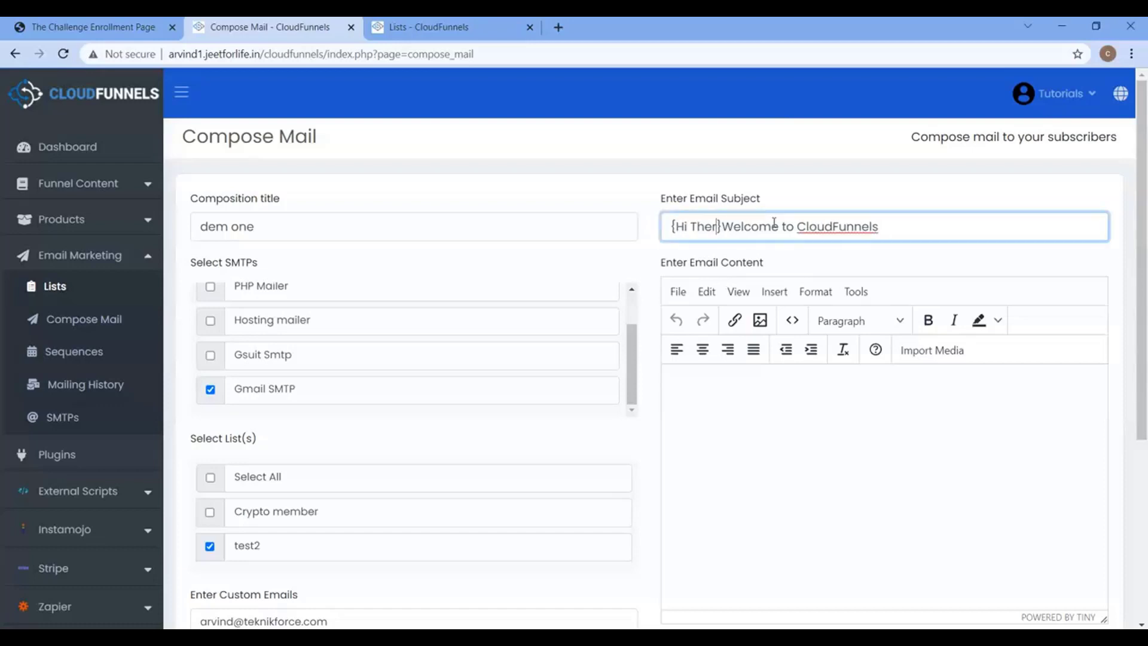
type("e|Hey T")
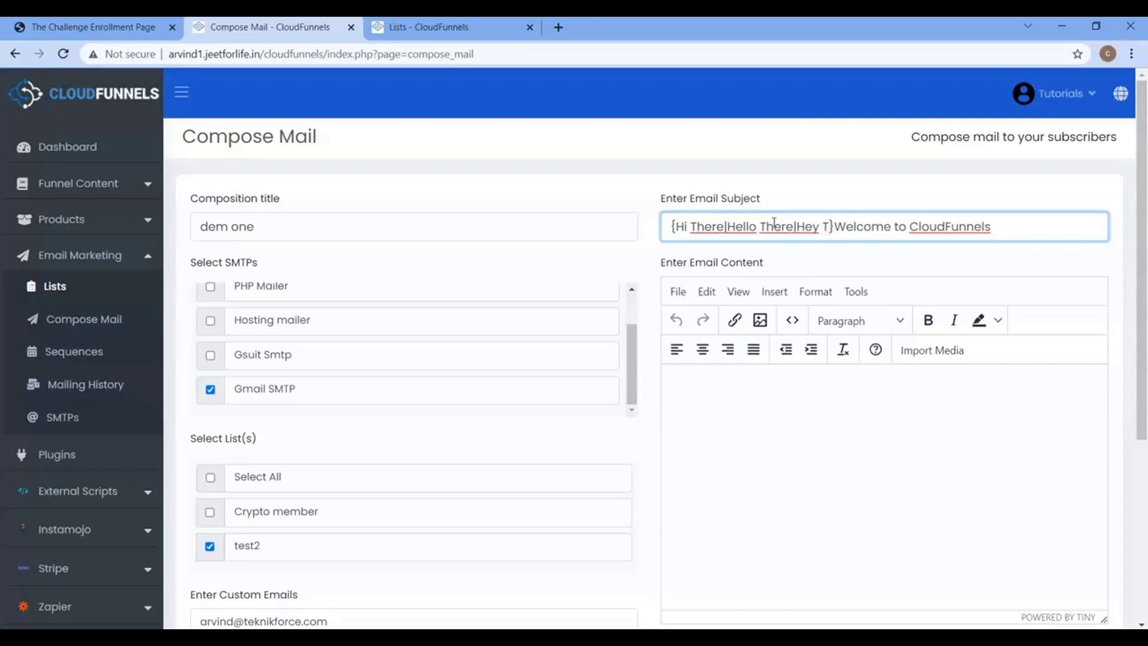
type("here}")
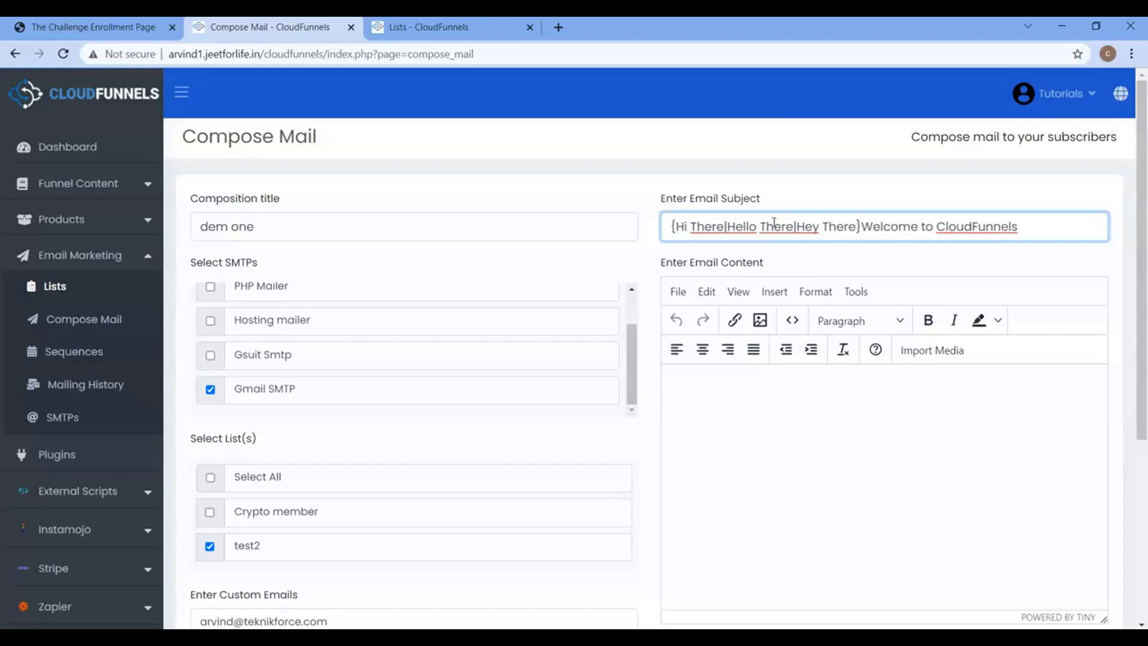
type("!")
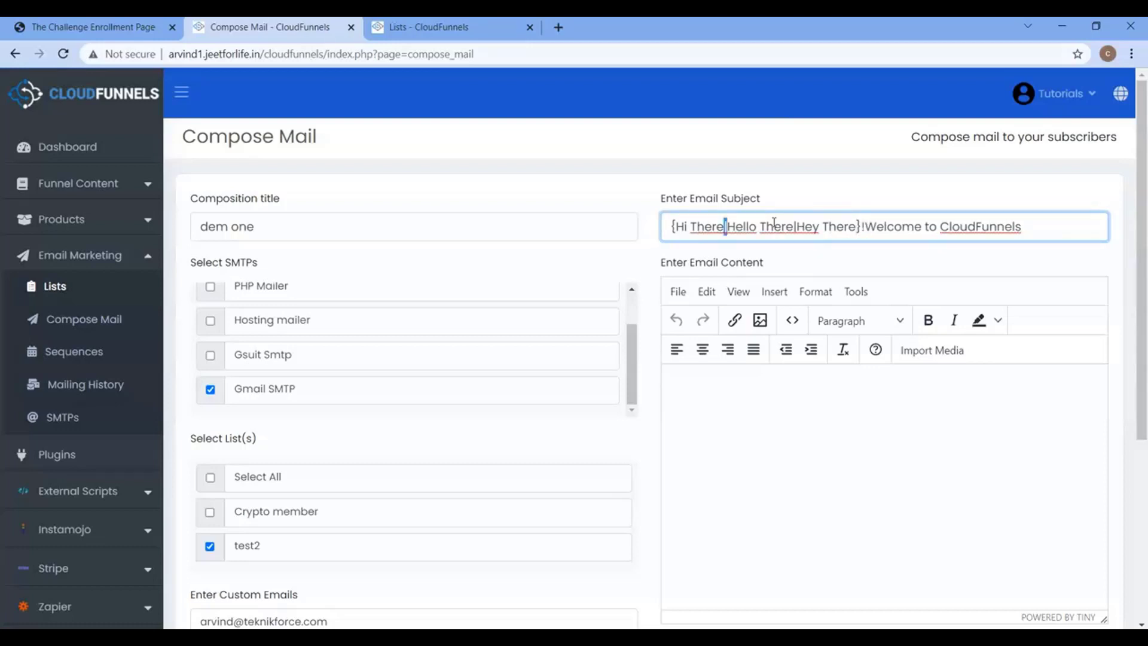
Highlight the individual greeting options within the subject's spintax.
left_click(725, 228)
left_click(725, 228)
left_click(706, 229)
left_click_drag(674, 227, 722, 227)
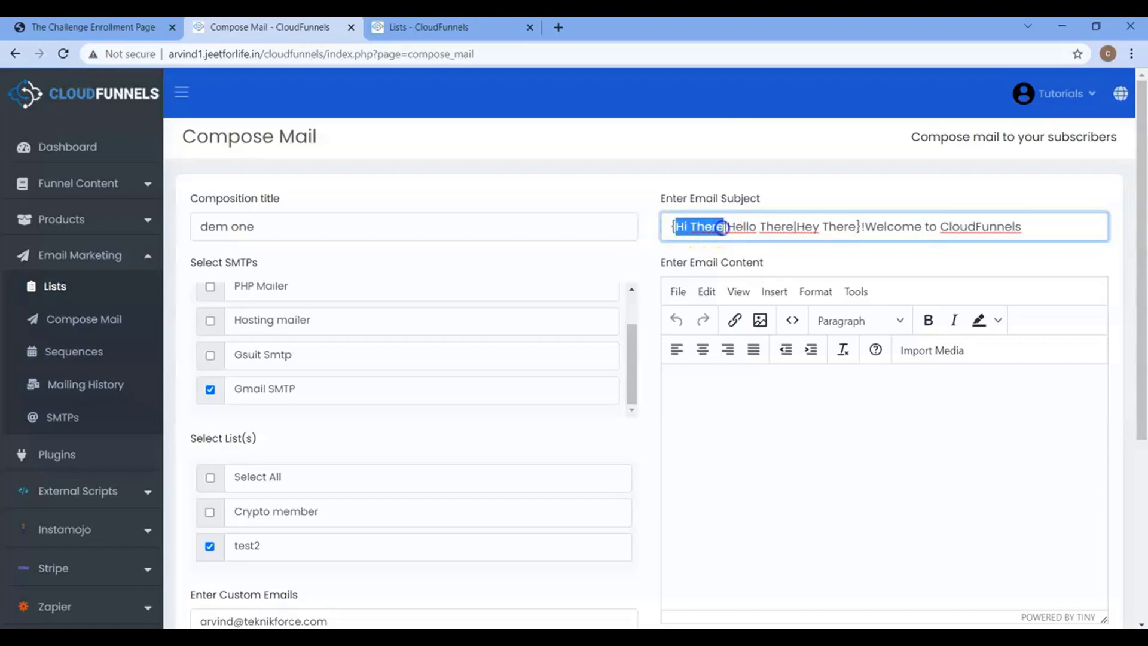
key("ctrl+c")
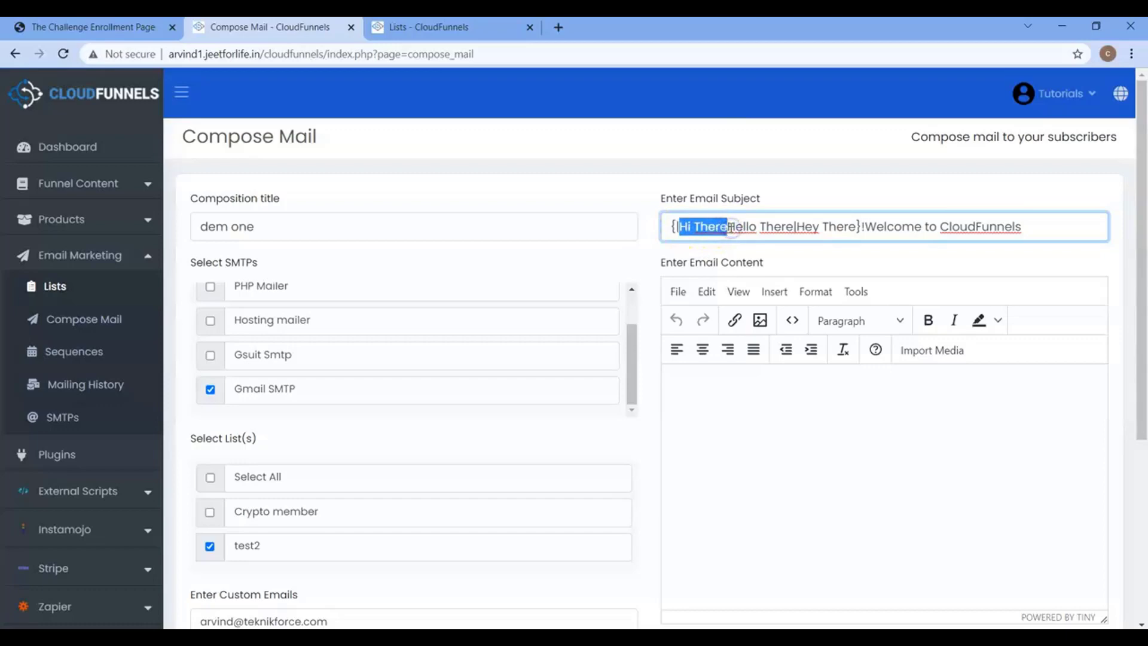
key("ctrl+v")
key("ctrl+z")
left_click(731, 228)
double_click(858, 227)
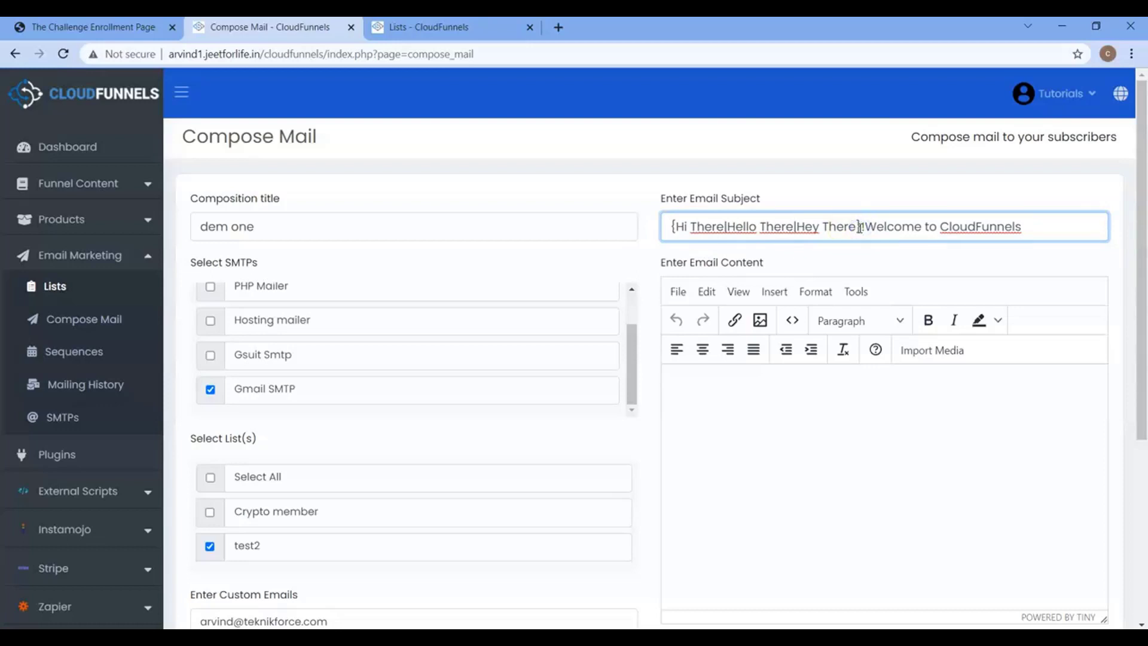
left_click(898, 226)
left_click(733, 228)
left_click(680, 230)
left_click_drag(680, 230, 842, 231)
left_click(860, 226)
left_click_drag(864, 226, 992, 215)
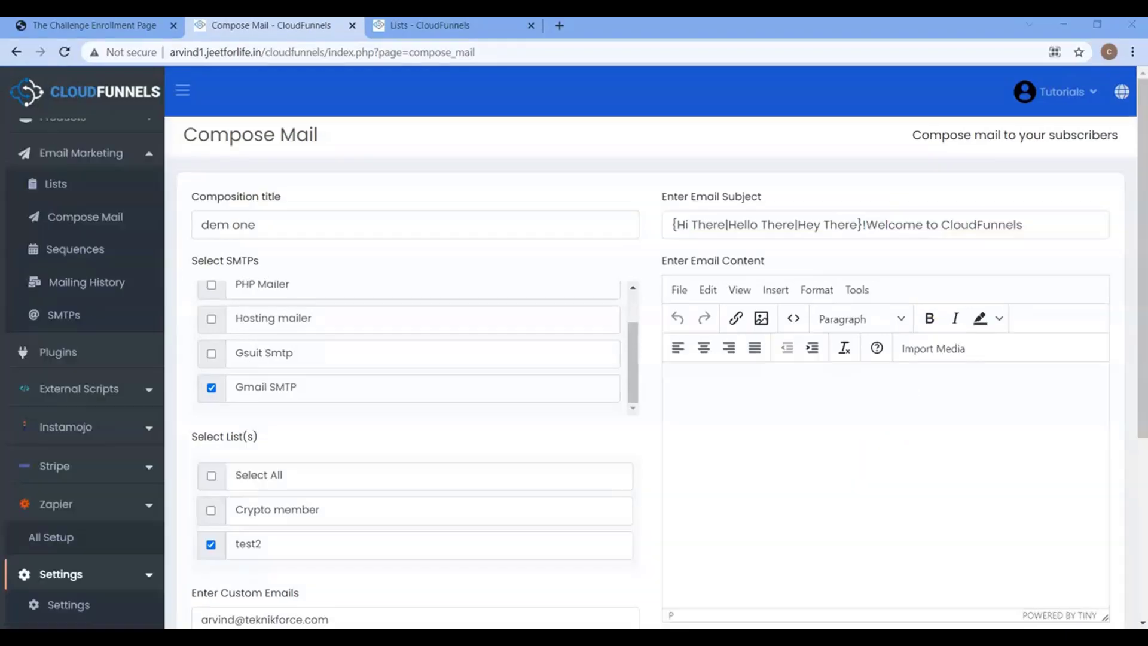
left_click(818, 449)
left_click(679, 295)
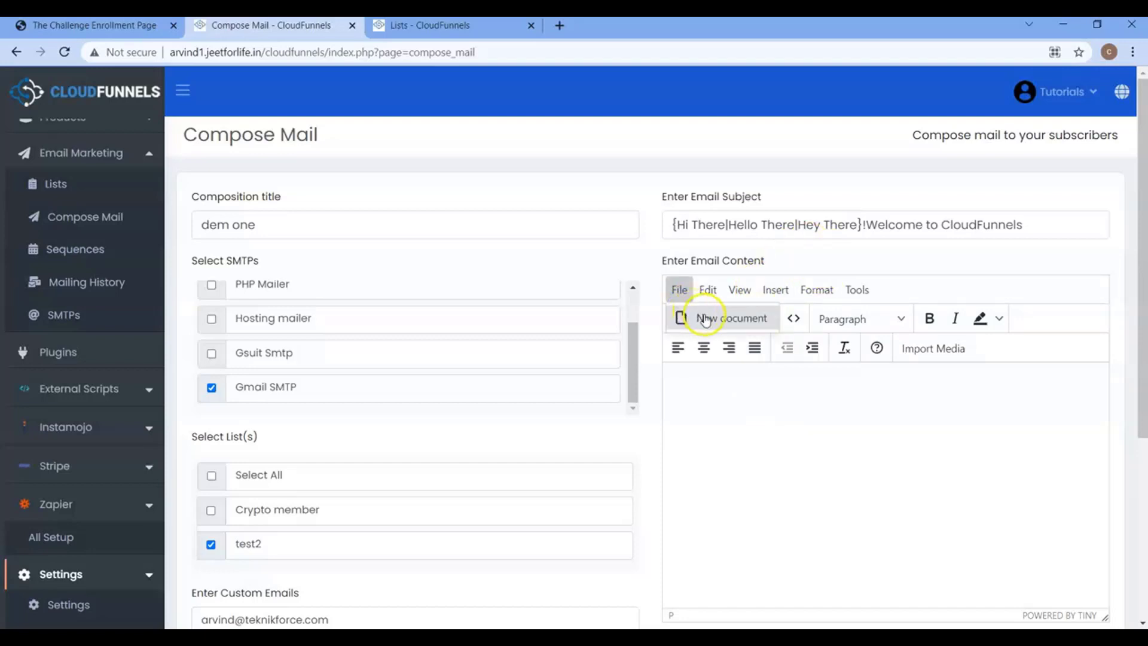
left_click(707, 290)
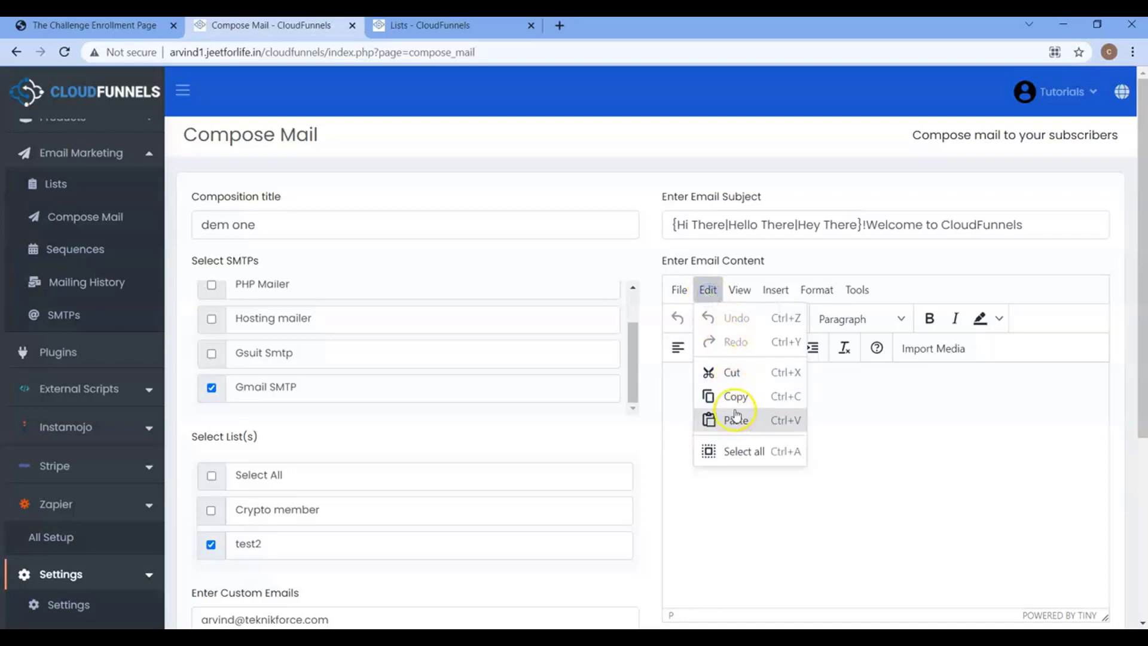
left_click(745, 296)
left_click(773, 295)
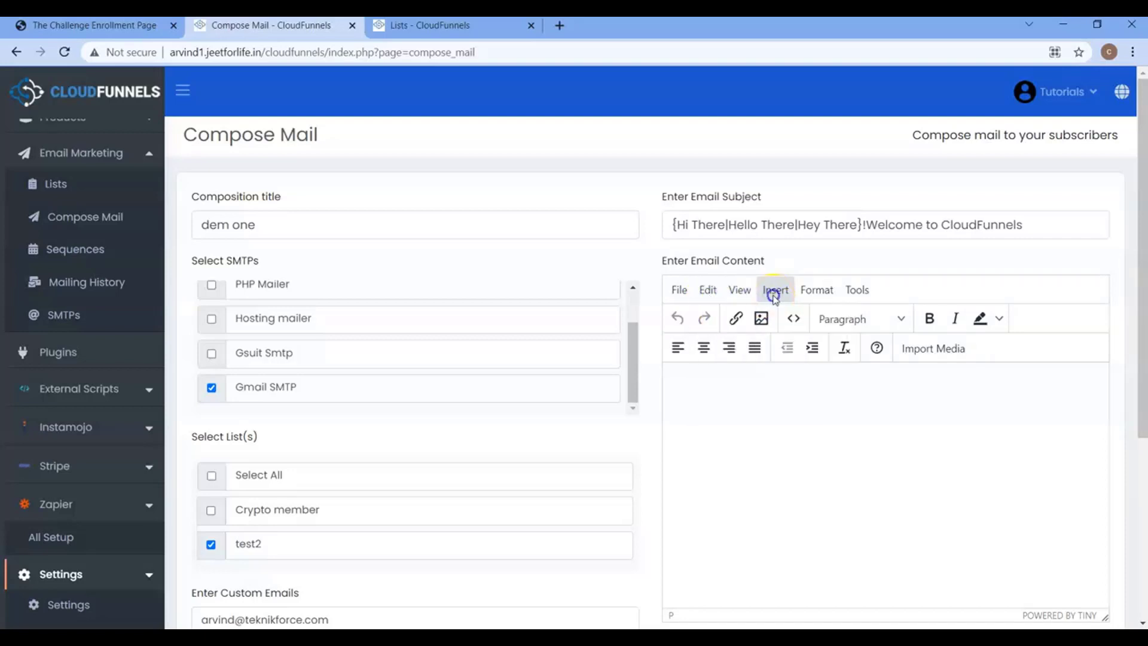
left_click(772, 295)
left_click(810, 302)
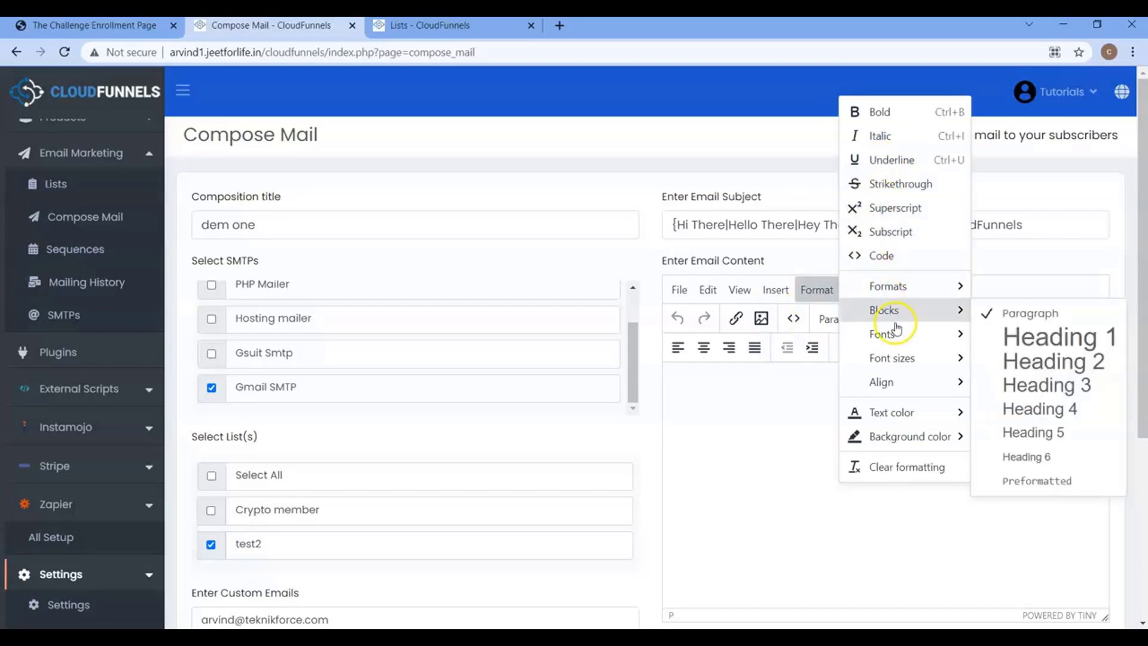
left_click(854, 290)
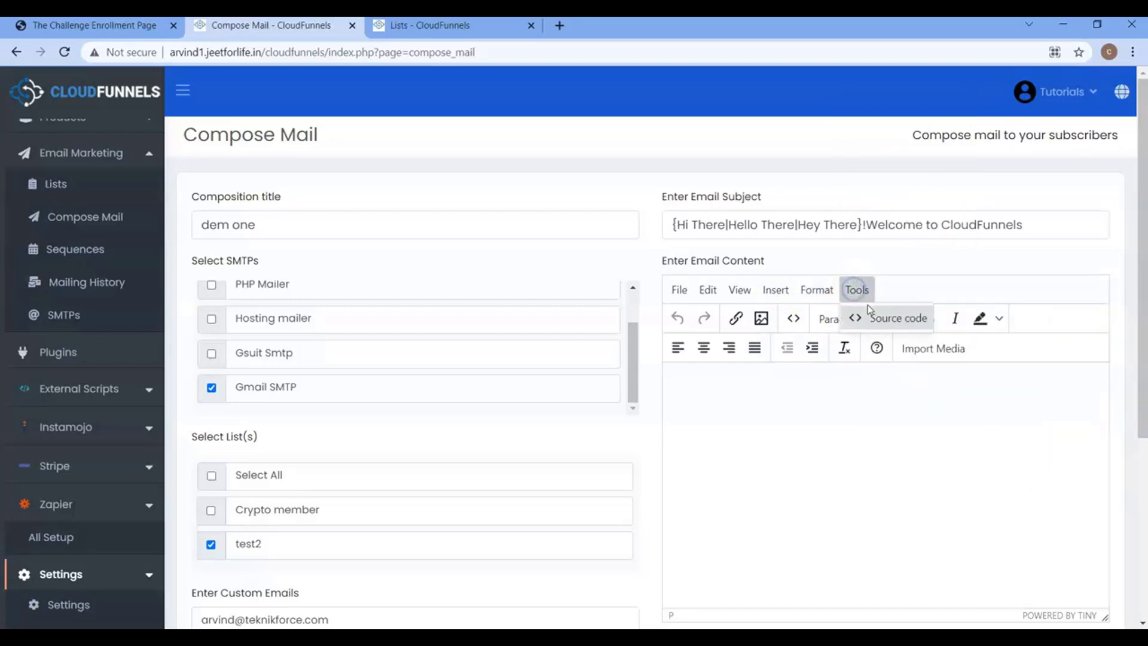
left_click(874, 317)
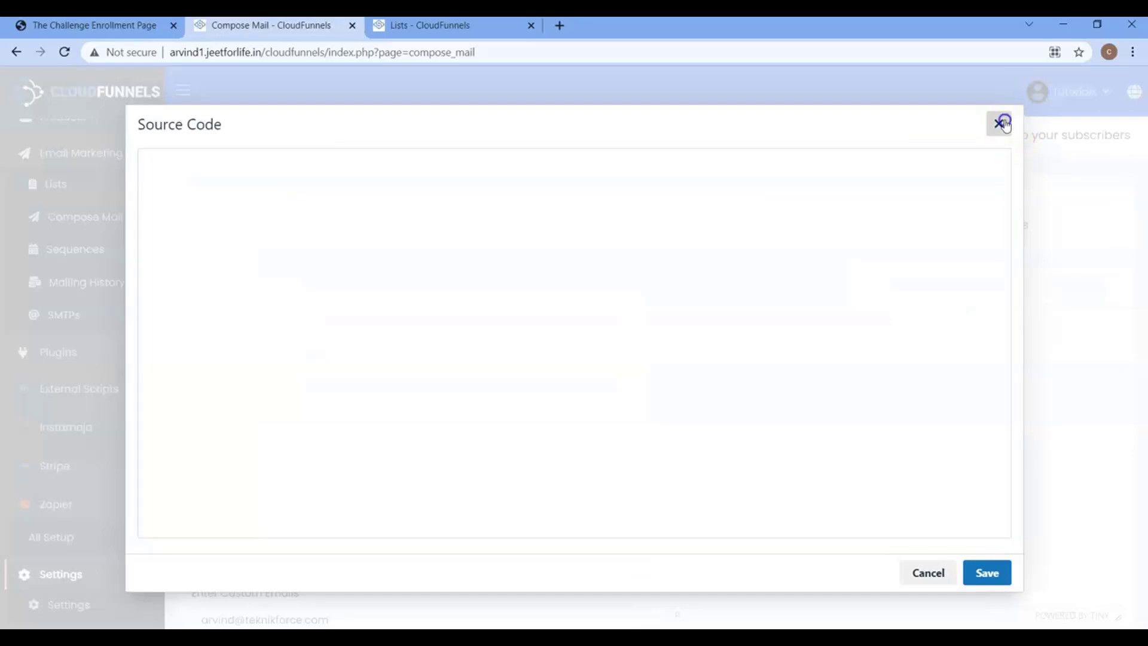
left_click(998, 123)
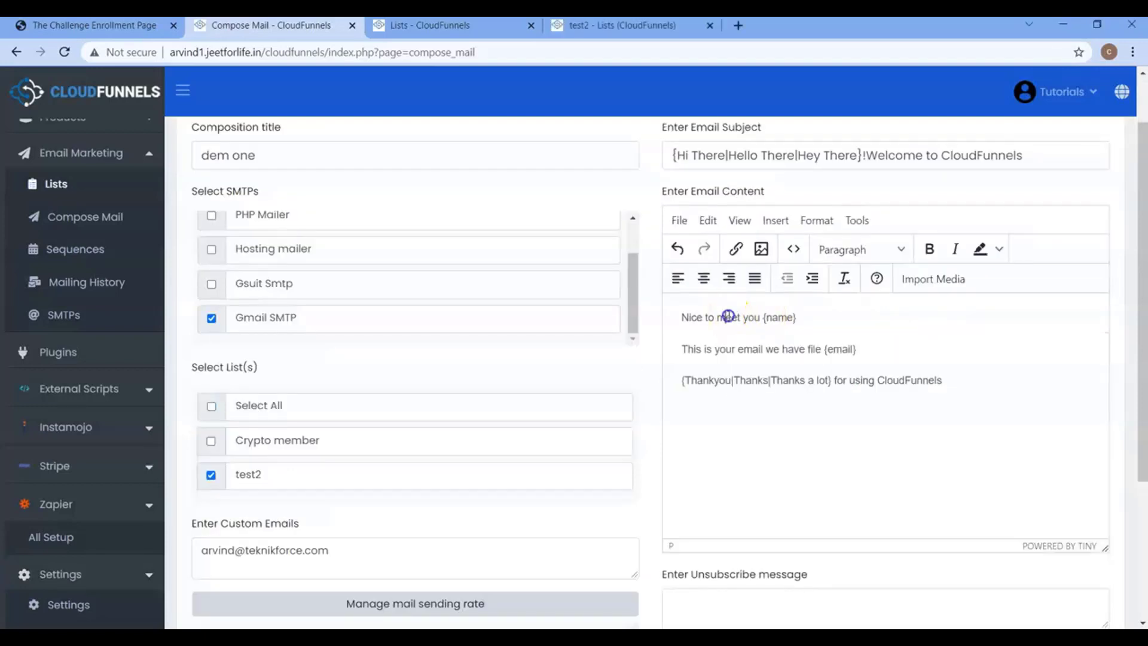
Highlight the body's {name} and {email} placeholders and the thank-you spintax options.
left_click_drag(762, 317, 797, 318)
double_click(840, 155)
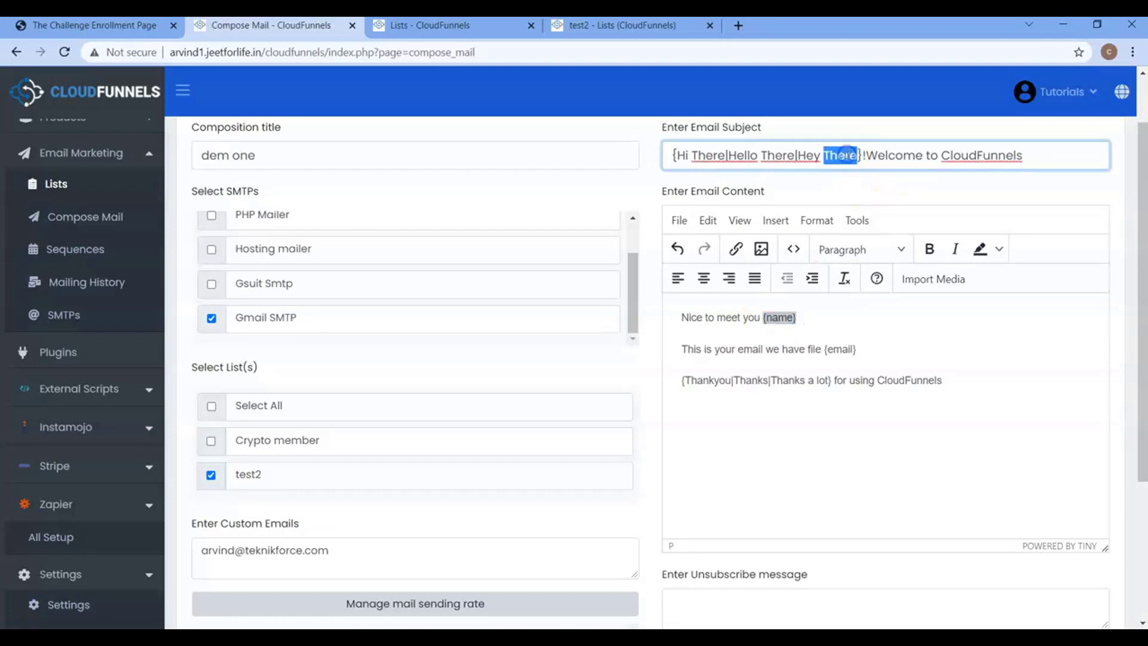
left_click(795, 316)
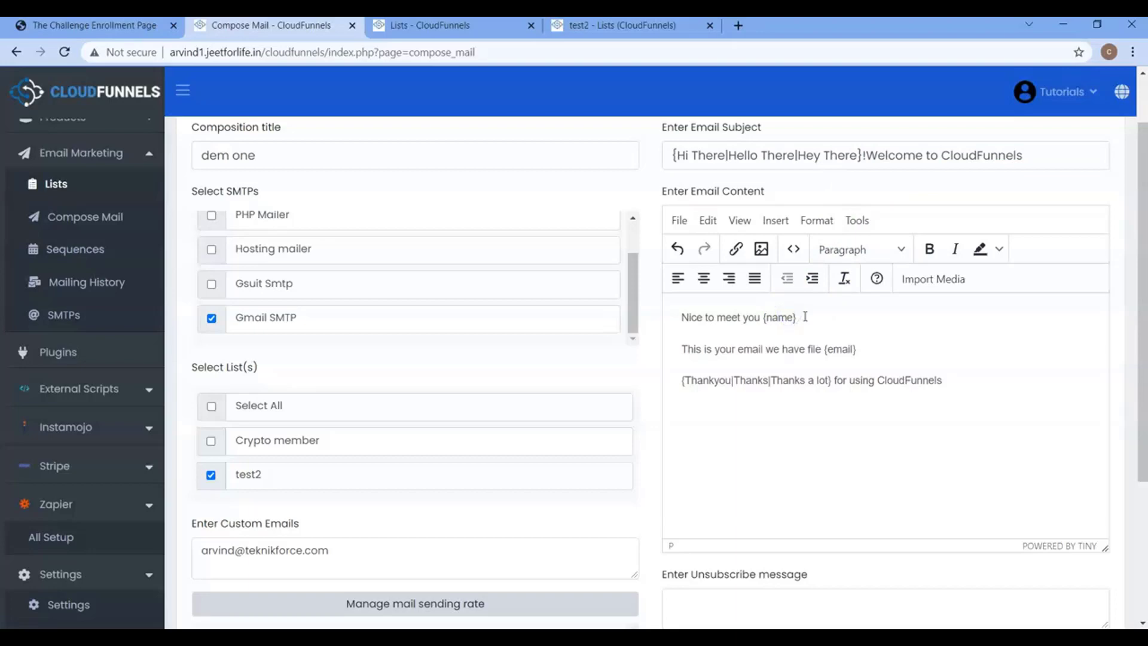
left_click(778, 318)
left_click(823, 350)
left_click_drag(823, 351, 853, 352)
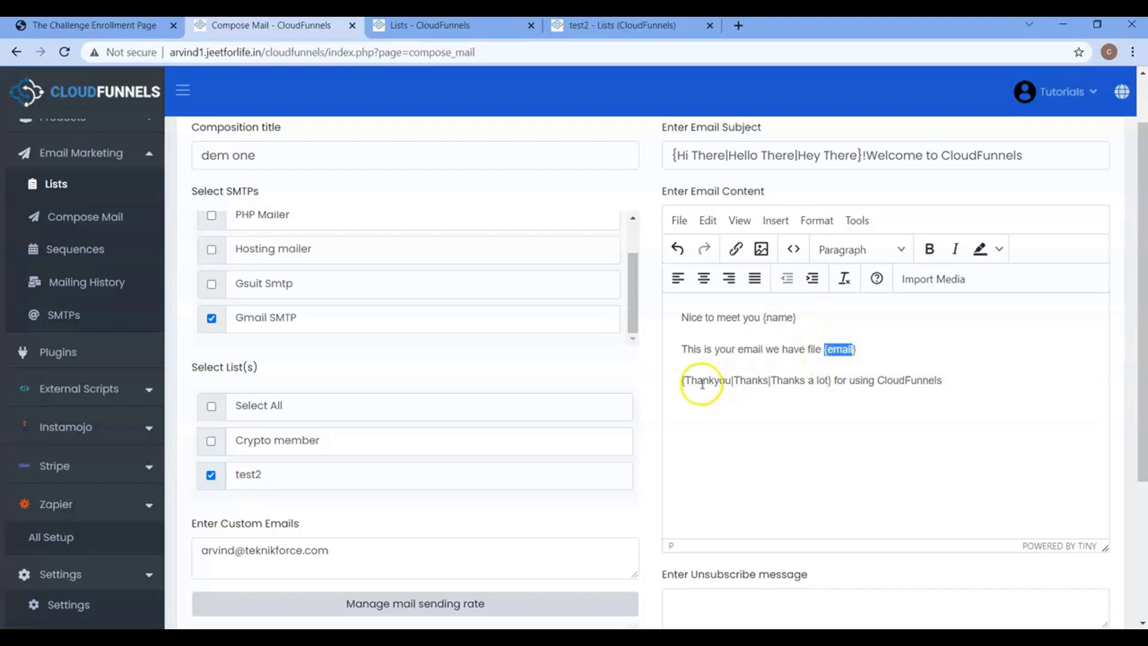
left_click_drag(681, 380, 797, 380)
left_click(768, 380)
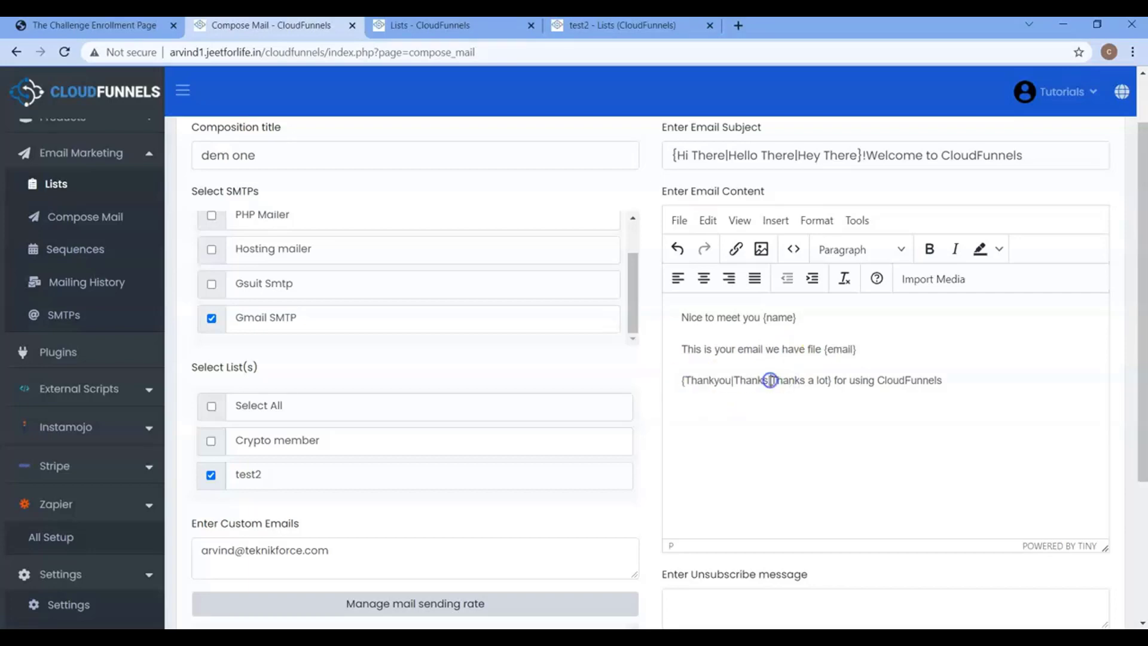
left_click(730, 381)
left_click(716, 381)
Fill the closing line's braces with name and email to form {{name}|{email}}.
left_click(689, 414)
type("name}|{")
type("email")
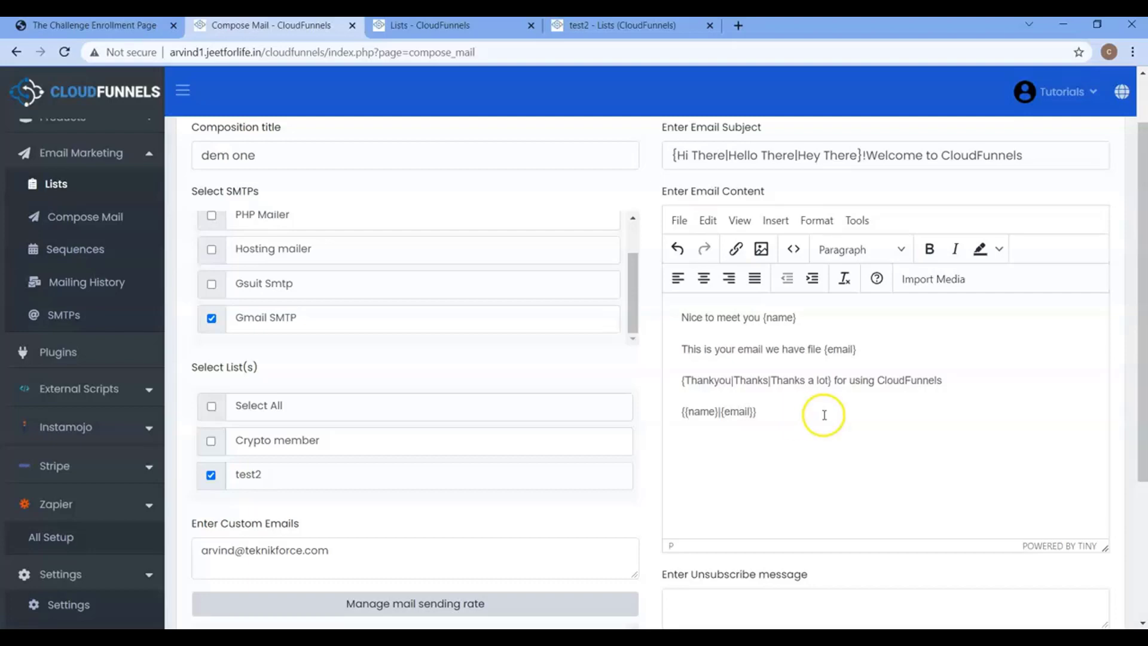
left_click(769, 411)
left_click(747, 411)
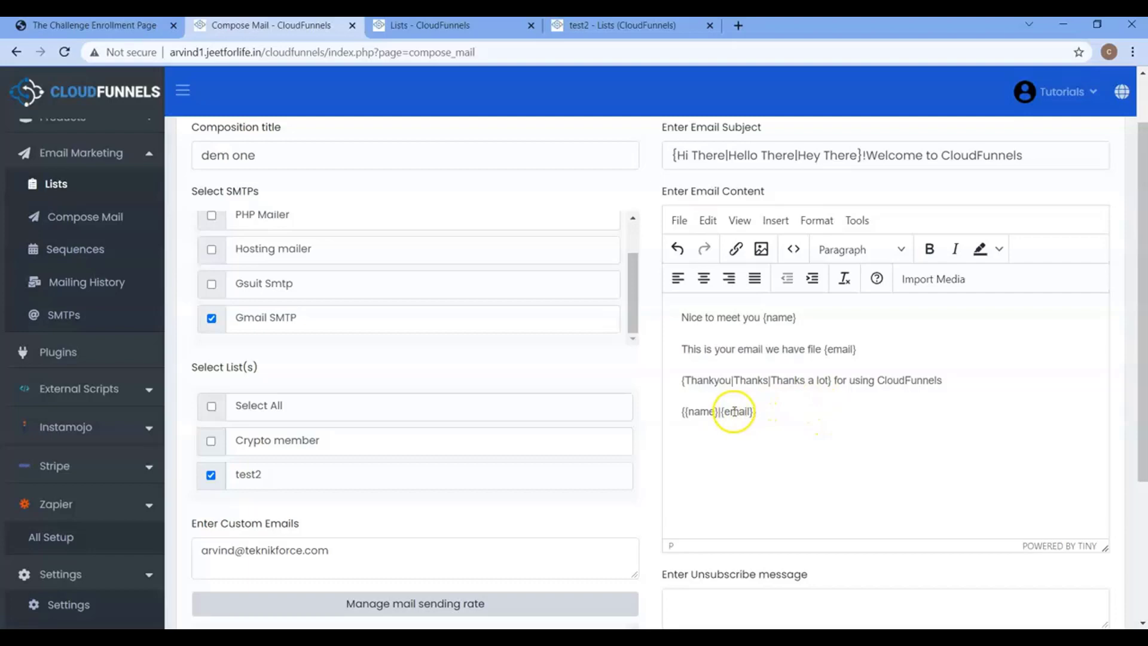
left_click(710, 413)
left_click(694, 417)
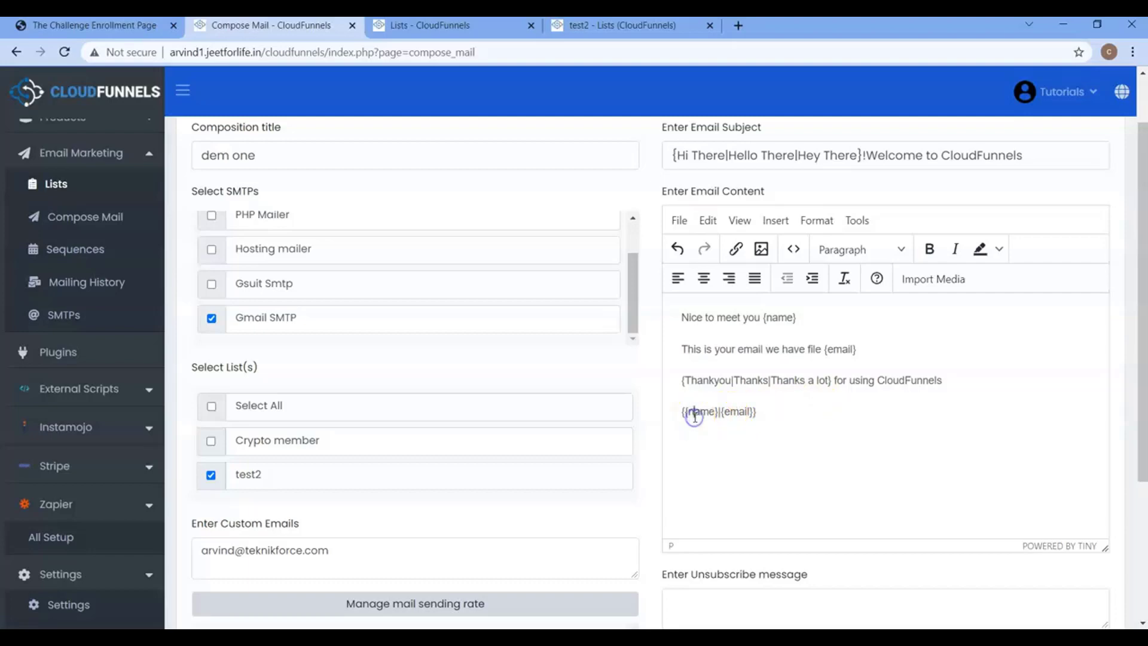
left_click(746, 412)
left_click(774, 410)
Paste the {red|yellow|blue} colour and {1|2|3|4|5|6} dice-roll lines, highlighting the colour options.
key("ctrl+v")
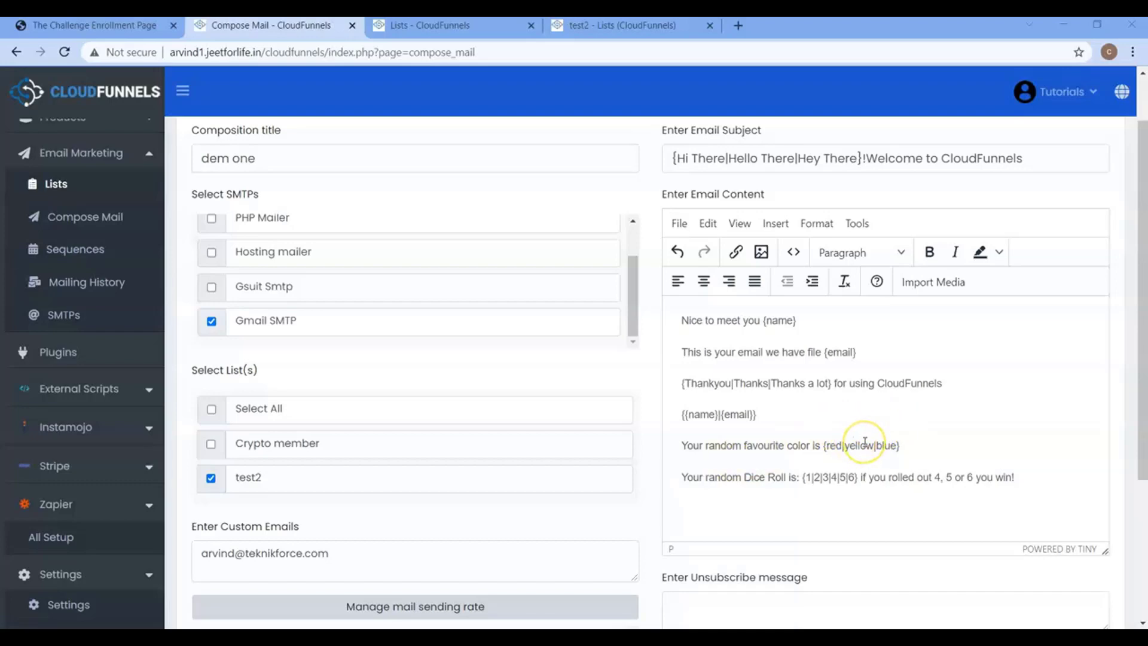
left_click_drag(814, 446, 880, 446)
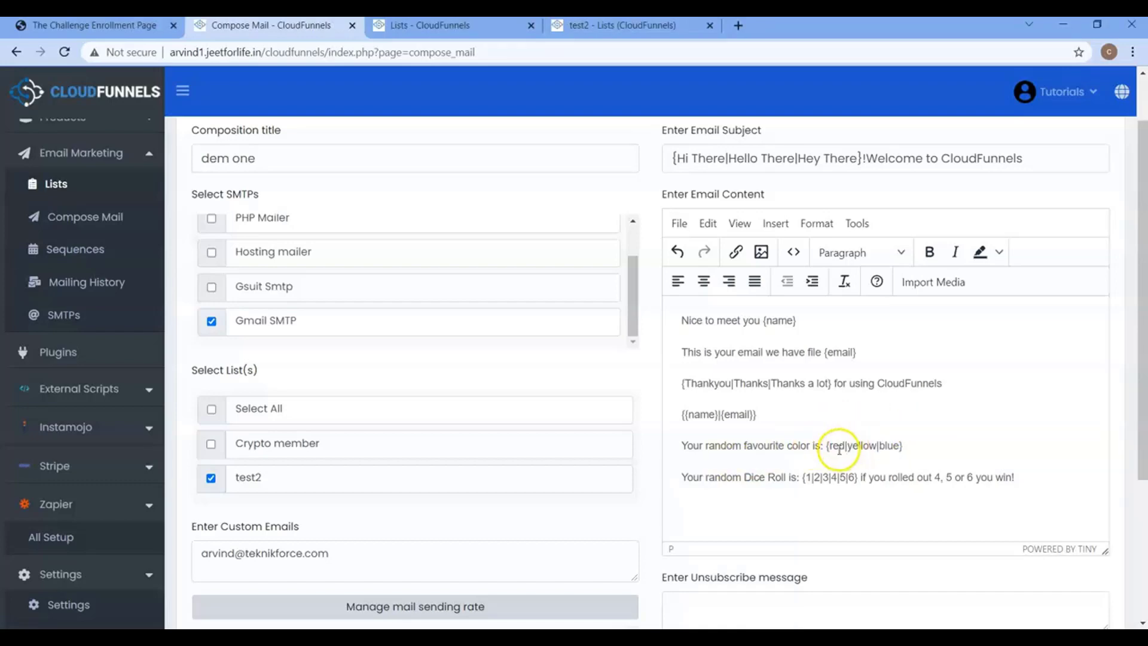
left_click(838, 448)
left_click(719, 445)
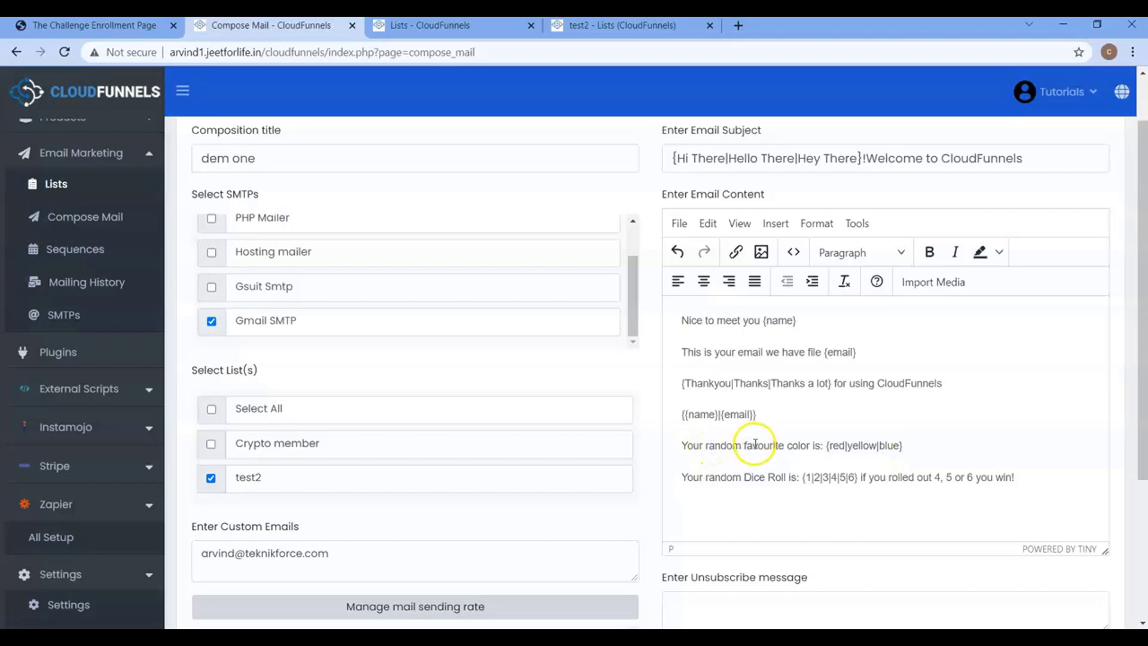
left_click(840, 446)
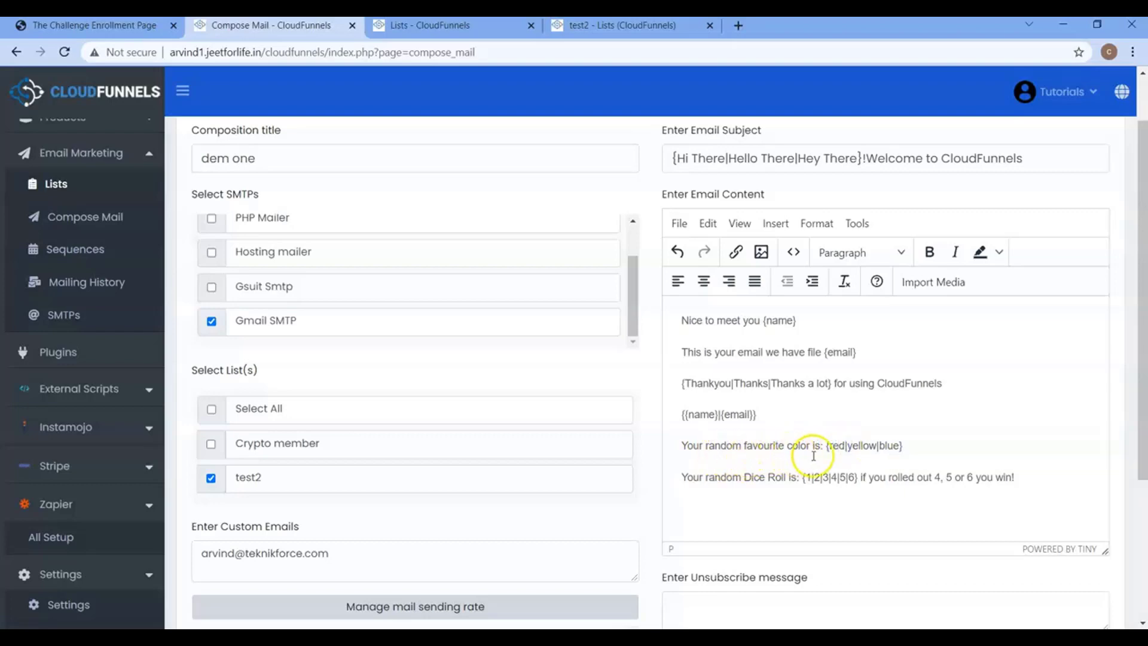
left_click(848, 448)
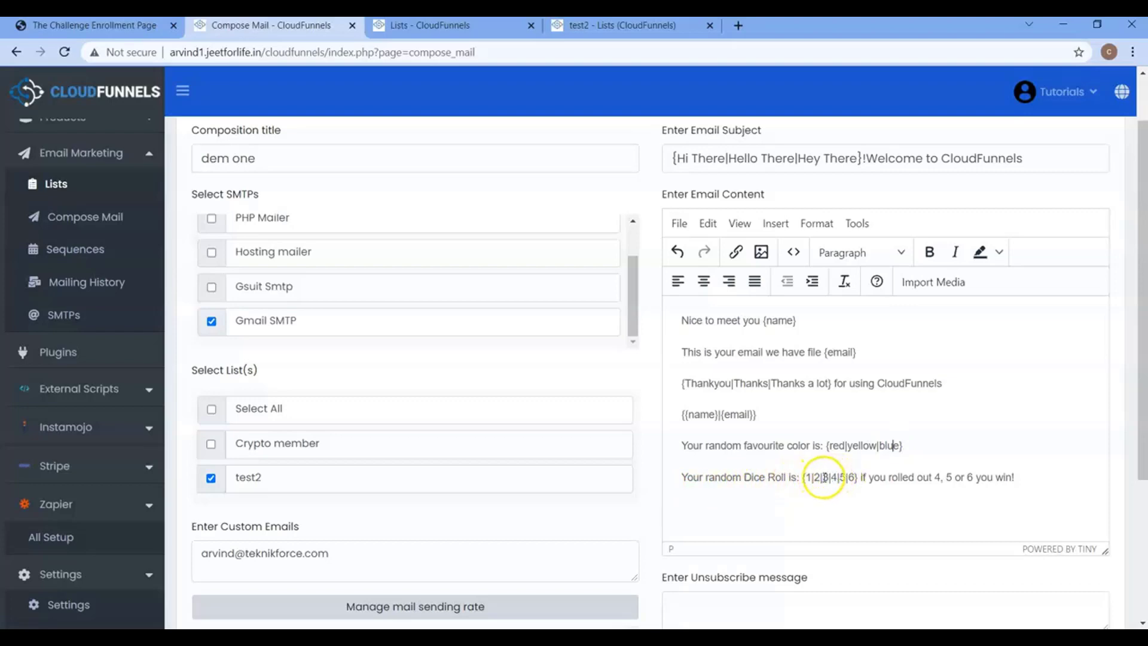
Make the first two body lines bold italic and the {{name}|{email}} line bold.
left_click(683, 277)
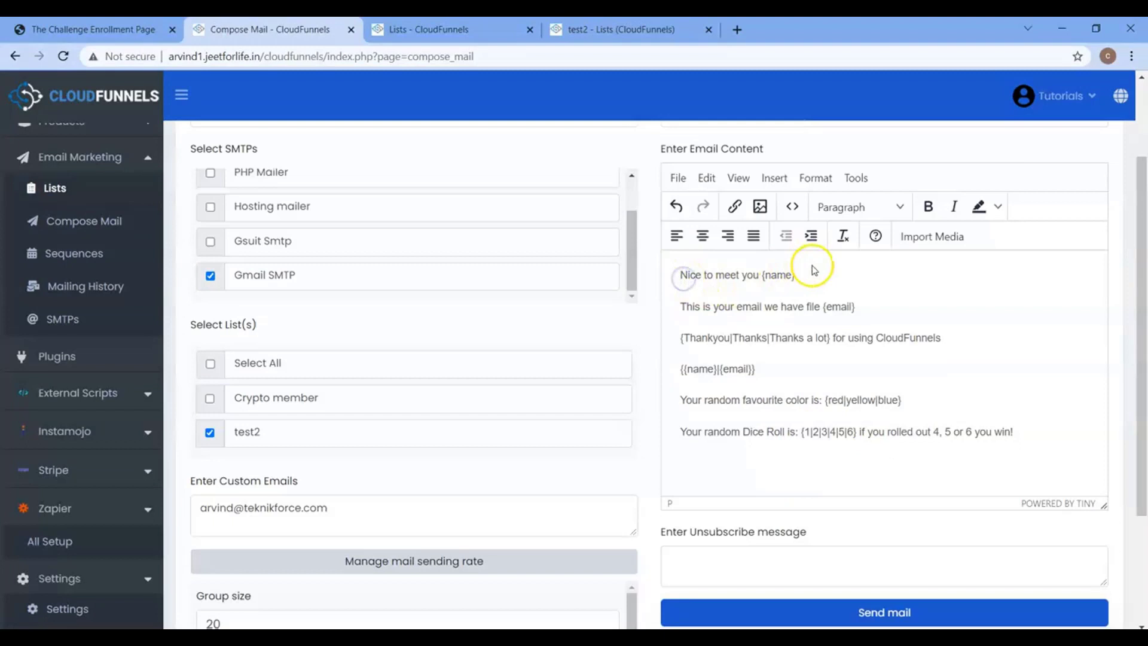
left_click(813, 270, "shift")
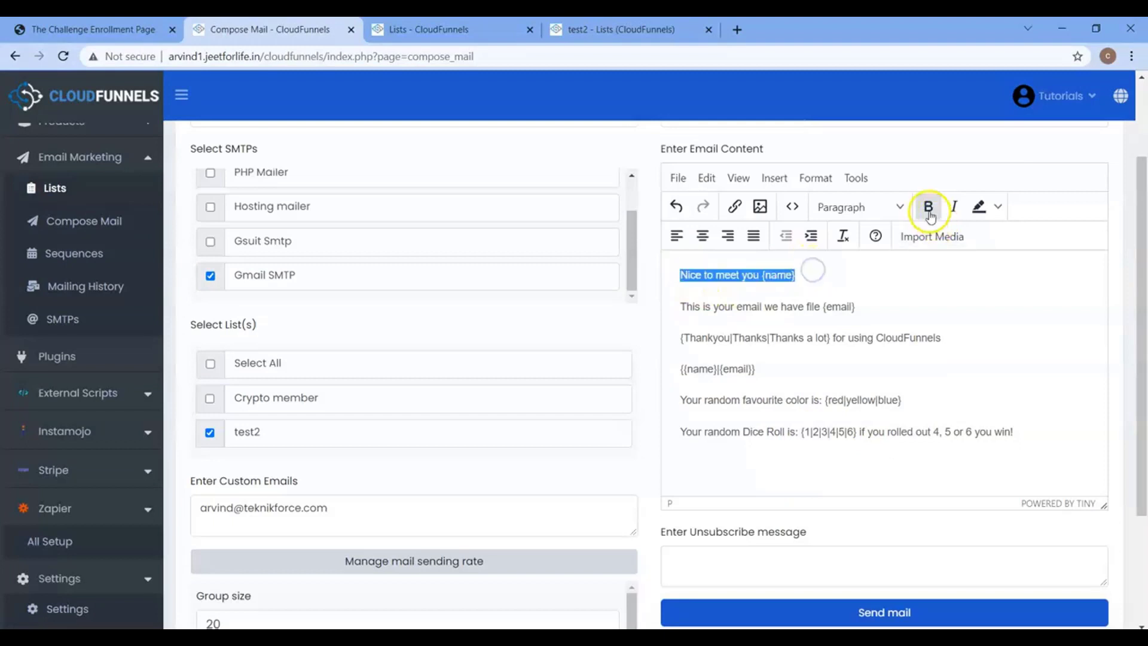
left_click(928, 206)
left_click(955, 208)
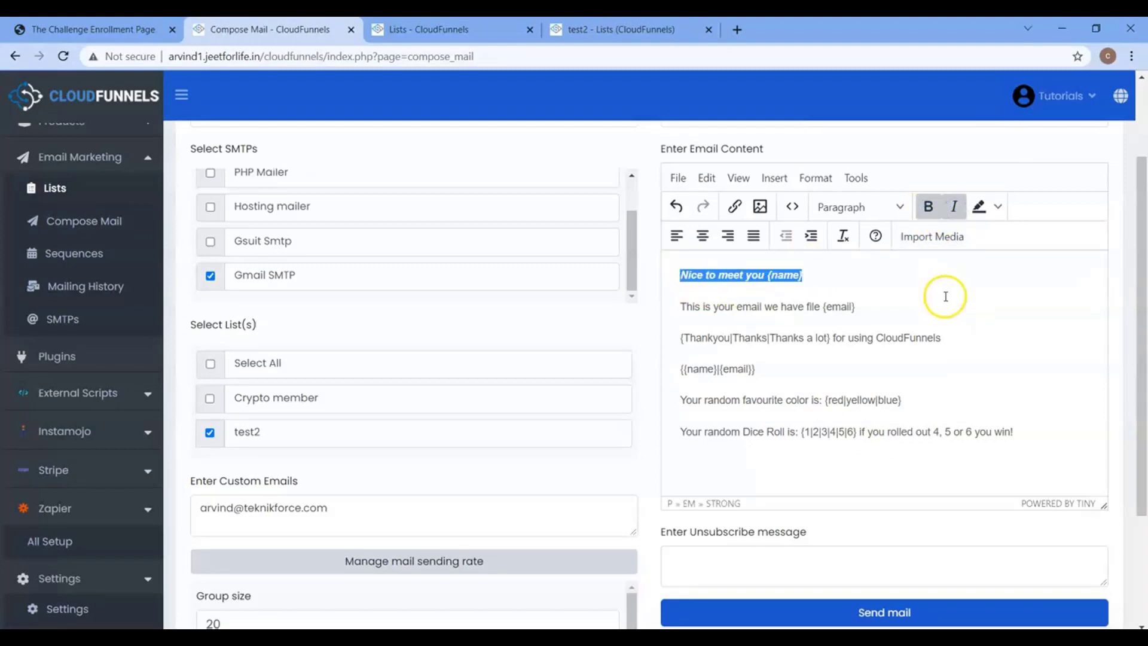
left_click(863, 305)
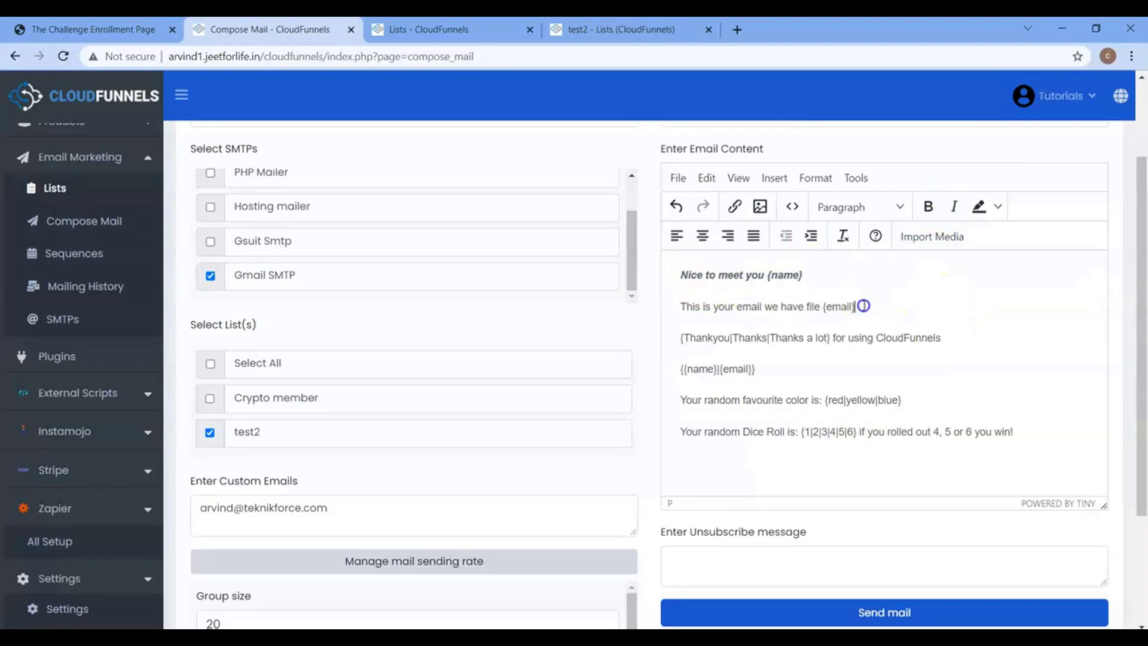
left_click(680, 307, "shift")
left_click(927, 206)
left_click(954, 207)
left_click(762, 369)
left_click(680, 372, "shift")
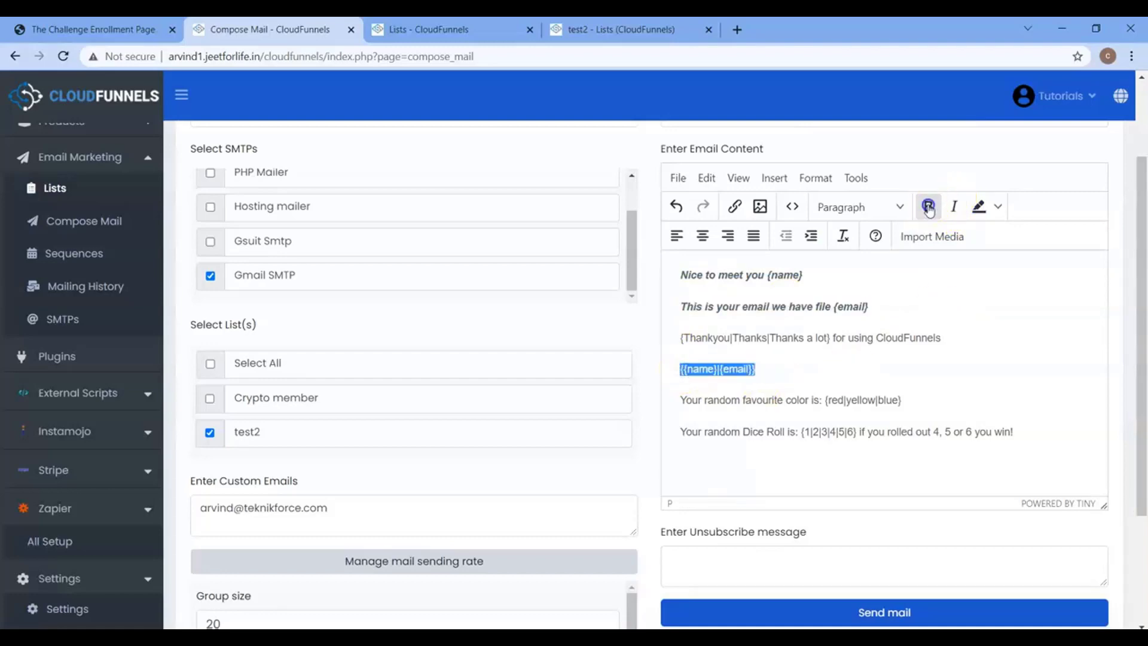
left_click(928, 207)
left_click_drag(1142, 352, 1145, 411)
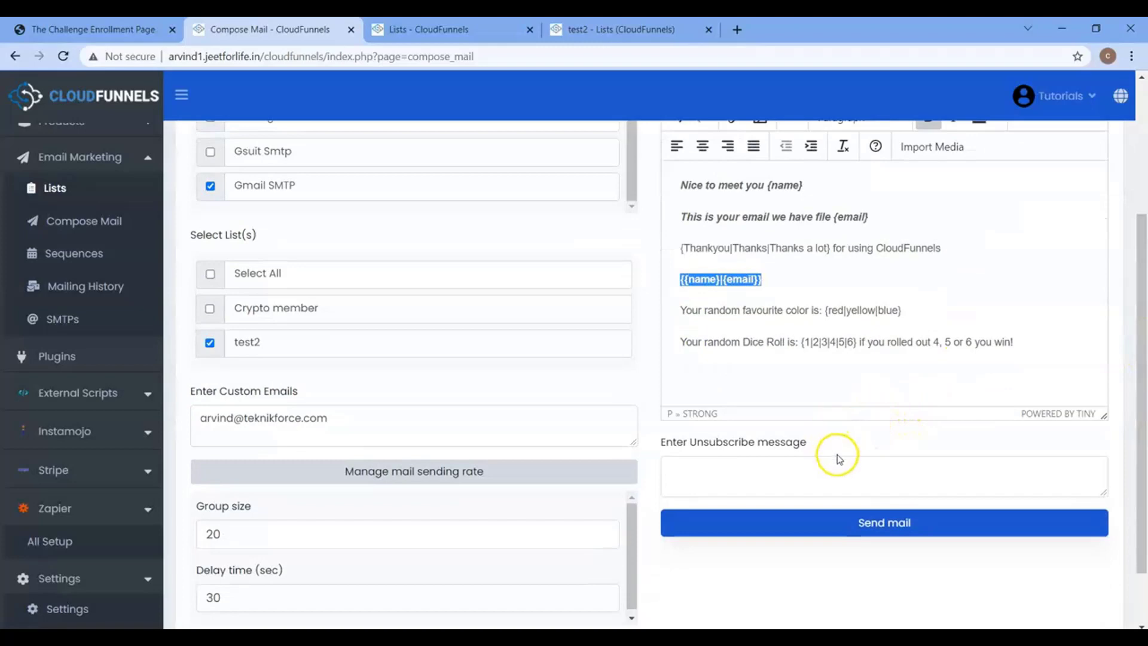
Set the unsubscribe message to 'Click here to {unsubscribe}unsubscribe{/unsubscribe}'.
left_click(759, 470)
type("Click here to {unsubscribe}unsubscribe{/unsubscribe}")
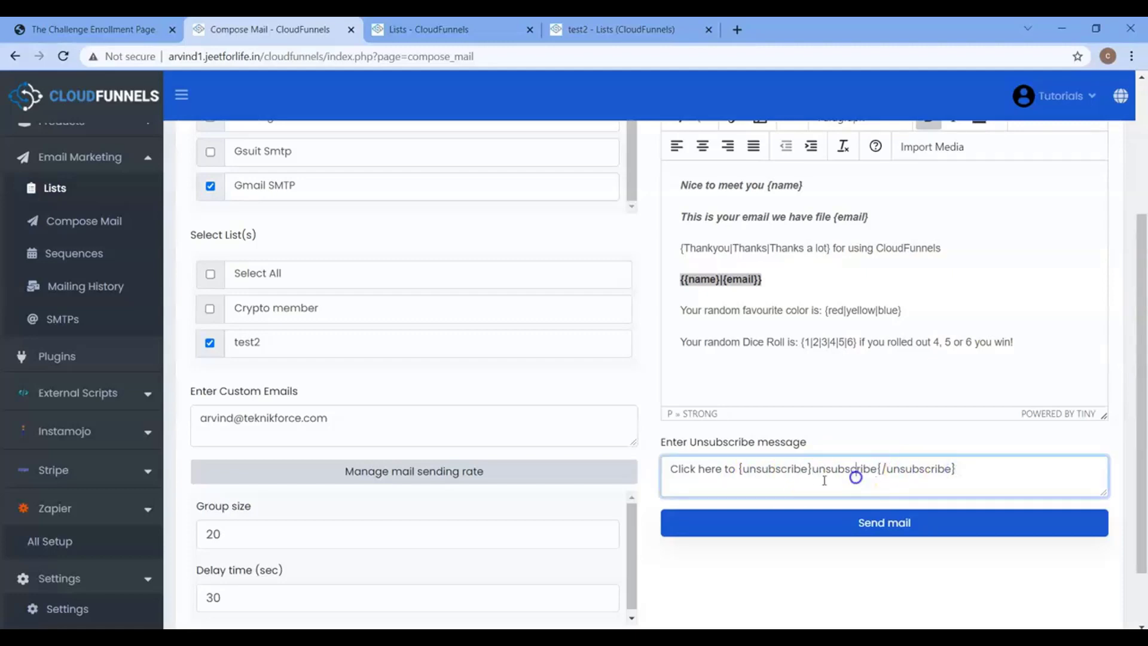
left_click_drag(749, 469, 900, 467)
left_click(900, 467)
left_click(920, 466)
left_click(788, 477)
left_click(831, 471)
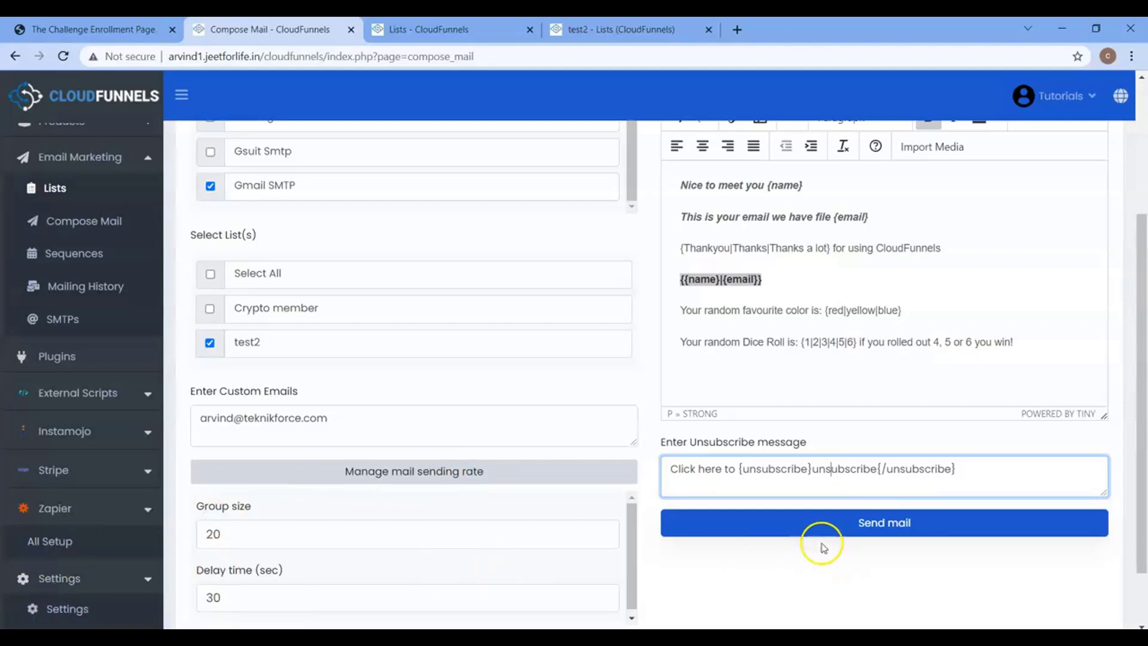
Send the broadcast to the chosen list, reviewing group size, custom recipient and sending accounts.
left_click(886, 523)
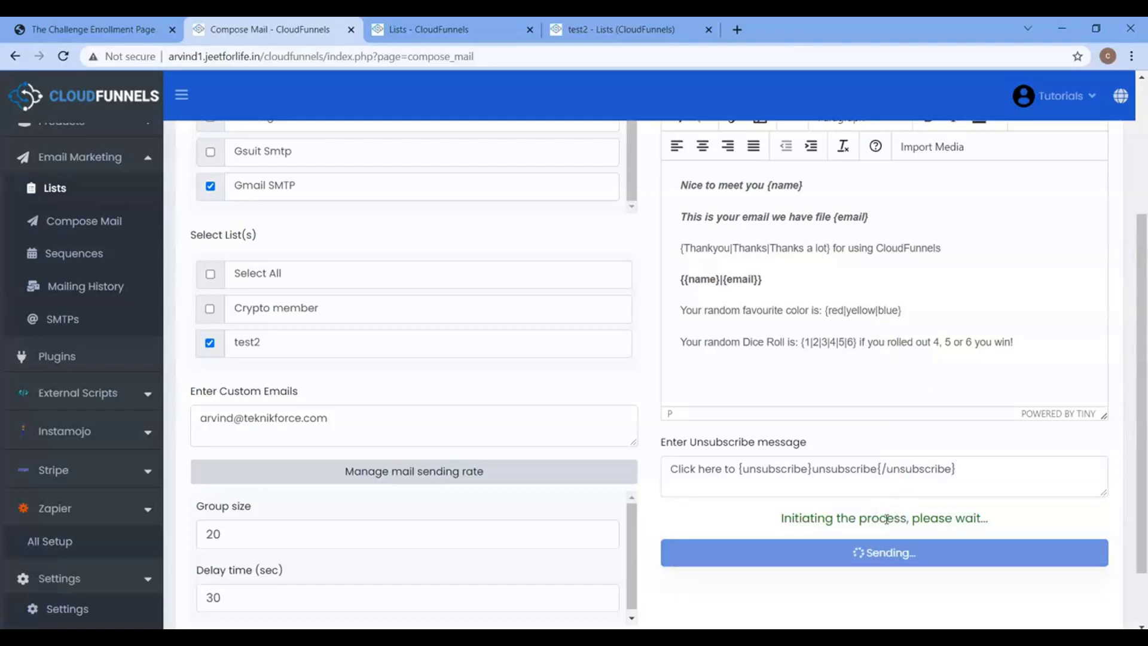
scroll(887, 523, "down", 2)
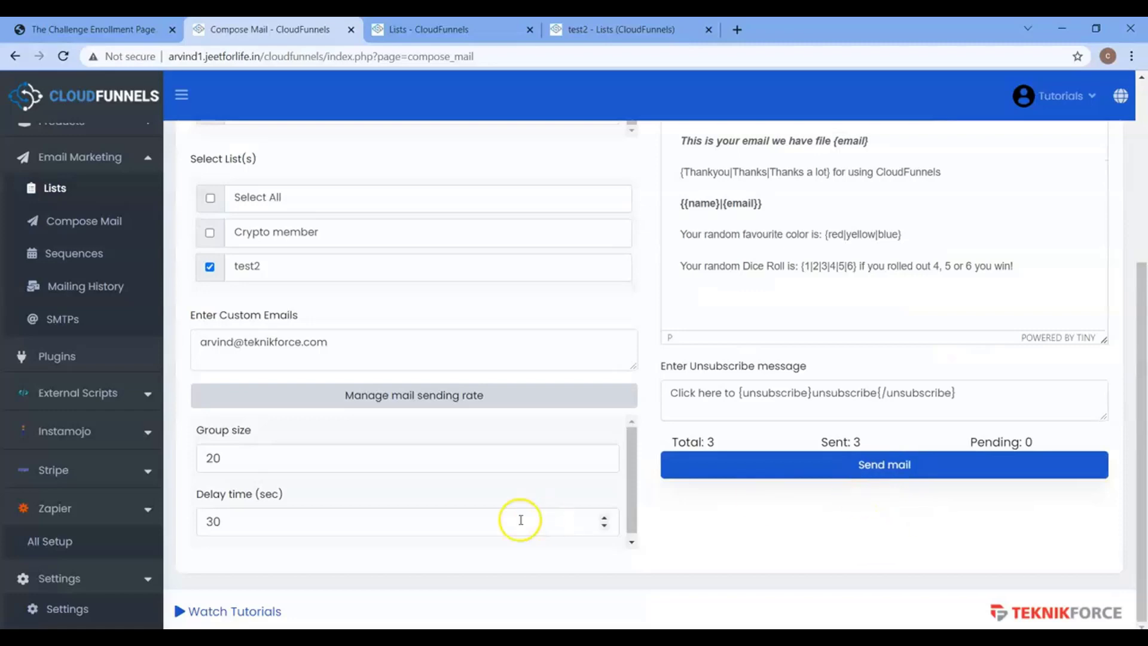
left_click(306, 468)
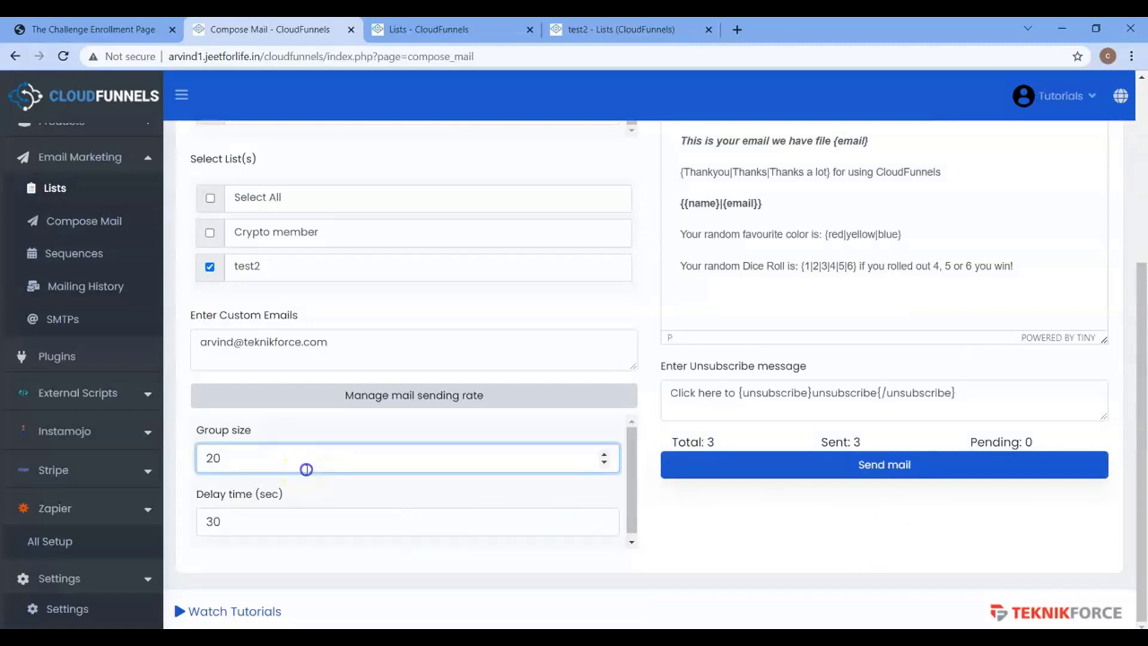
left_click(333, 343)
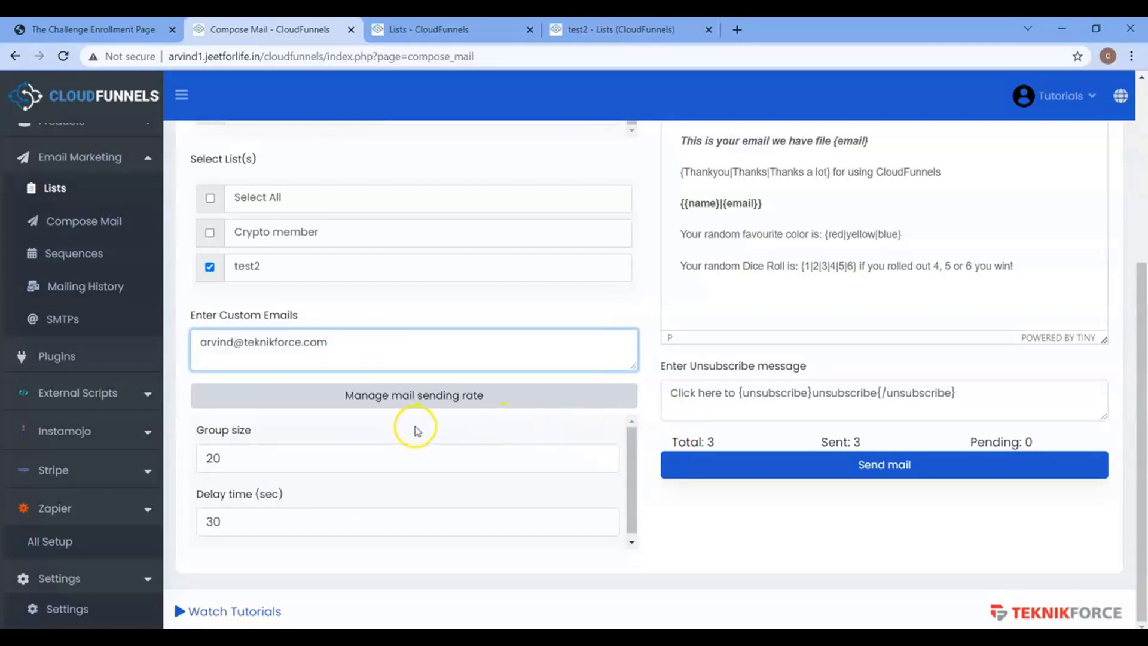
scroll(410, 425, "up", 3)
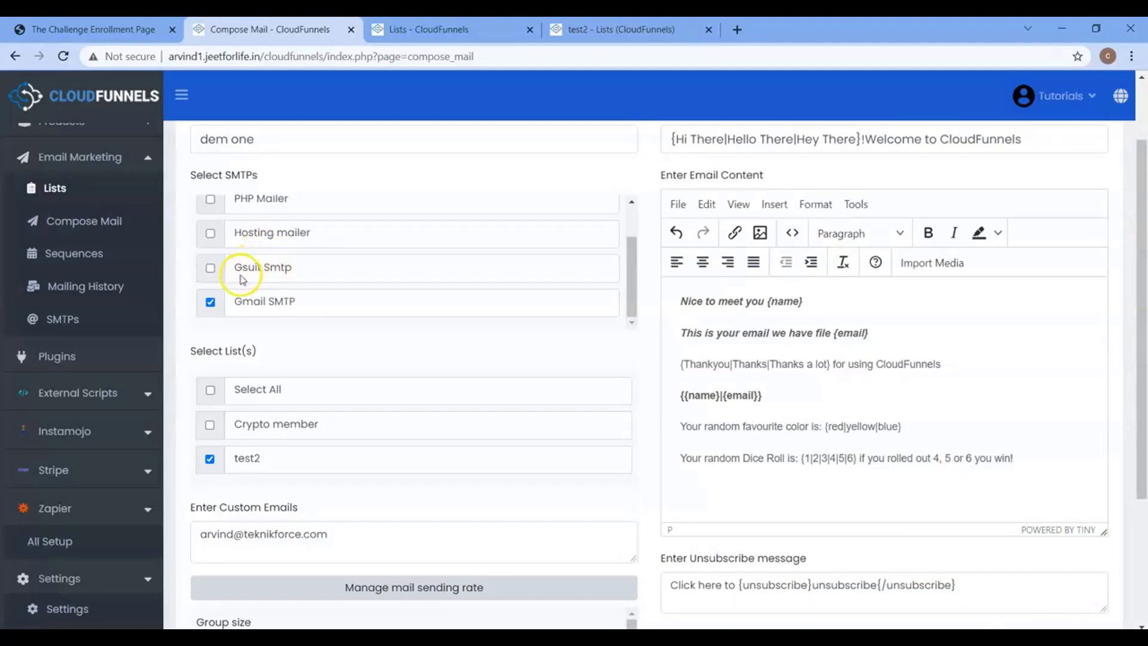
left_click(207, 243)
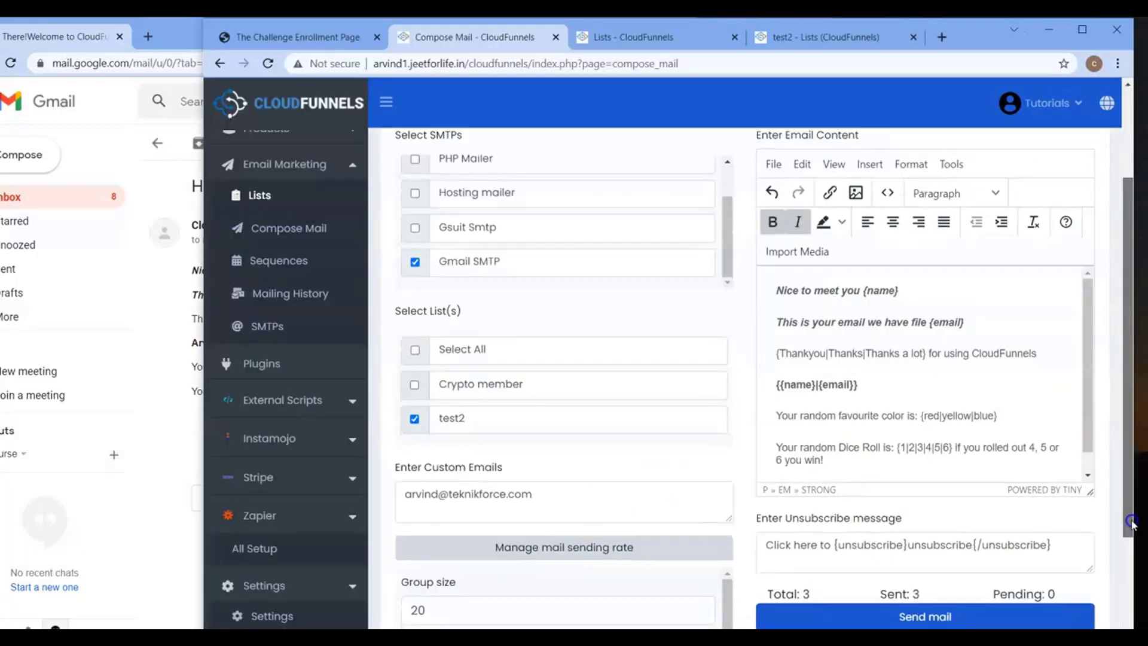
Resend the broadcast and open the newest 'Hi There!Welcome to CloudFunnels' email in Gmail.
left_click_drag(1129, 525, 1128, 561)
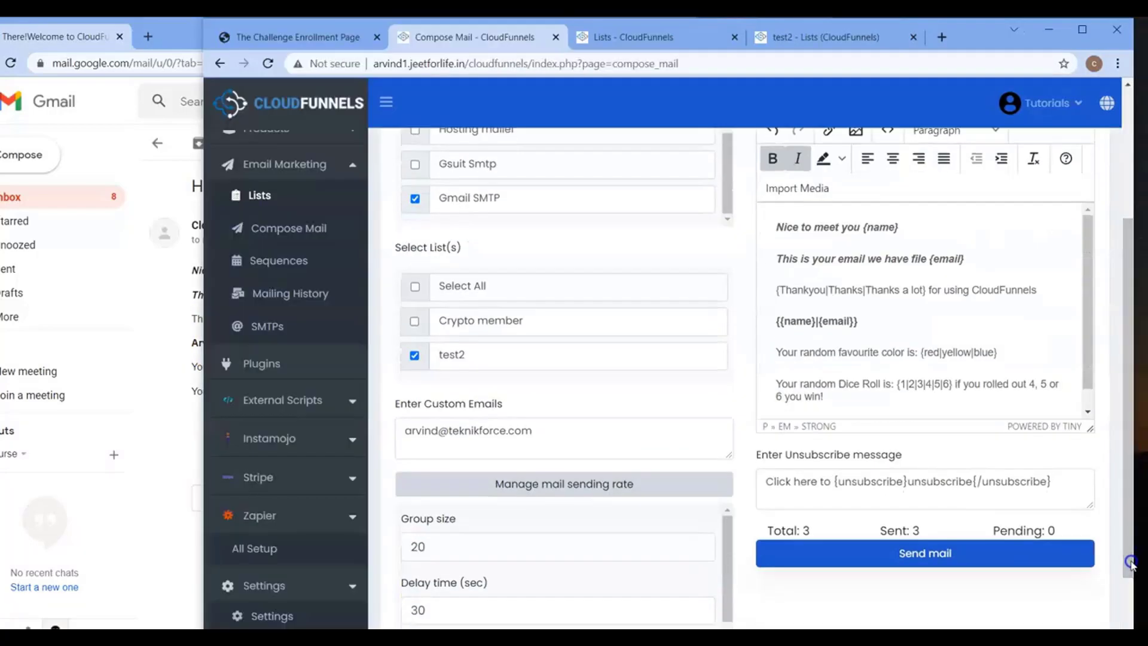
left_click(927, 556)
left_click(176, 465)
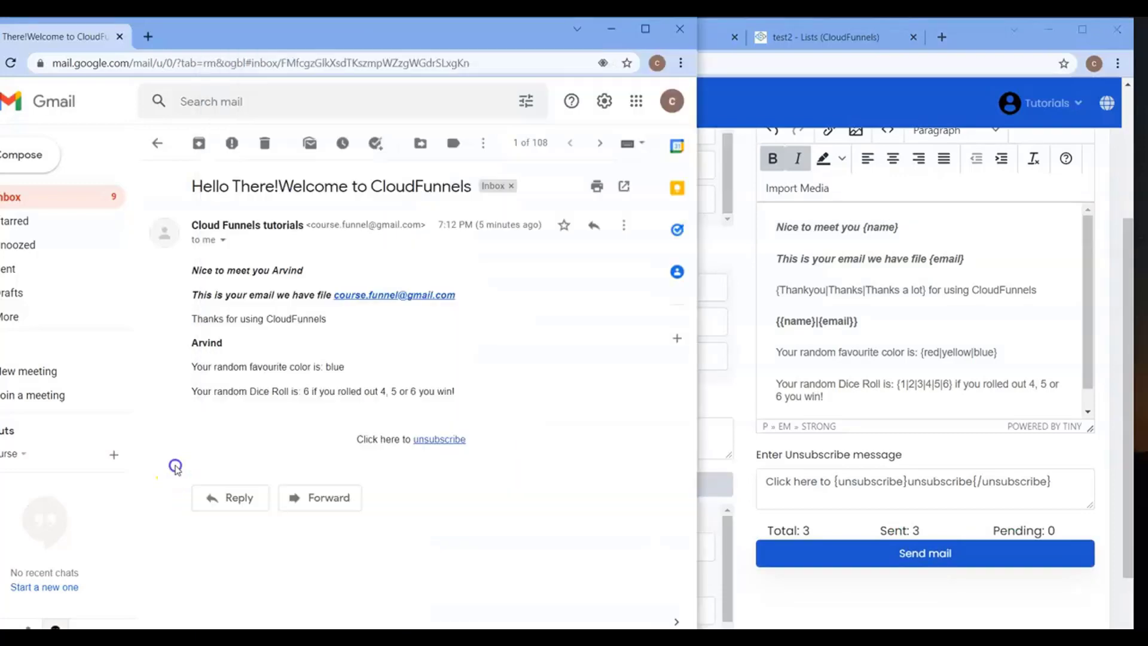
left_click(157, 142)
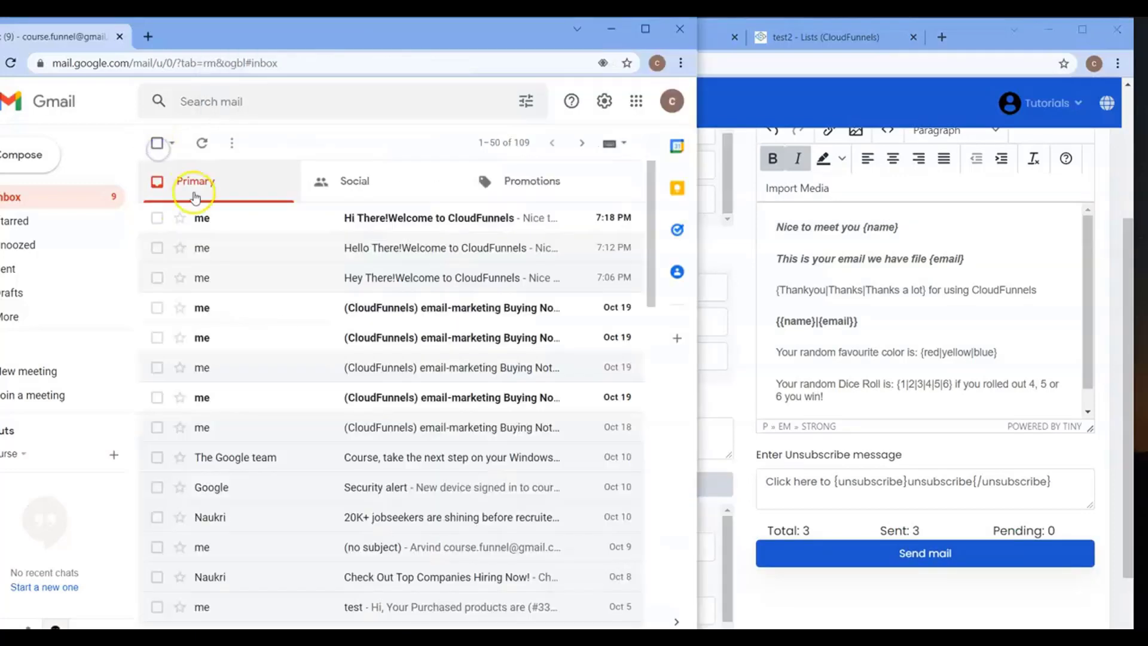
left_click(223, 219)
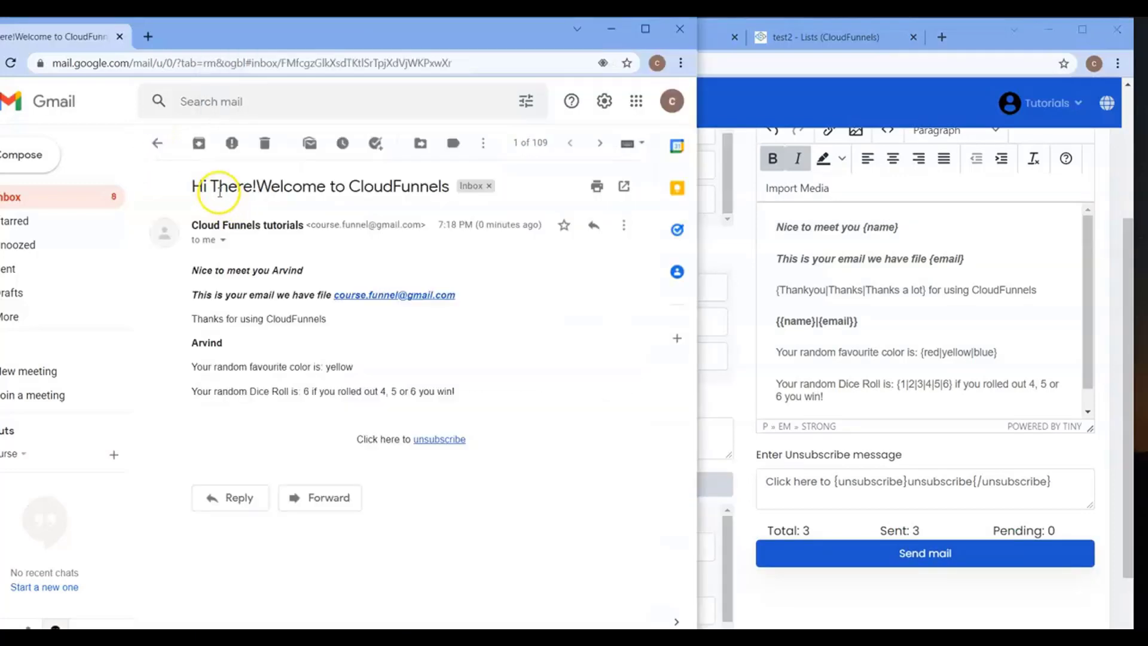
Compare the Hello and Hi greeting emails, then follow the unsubscribe link to the Unsubscribe Yourself page.
left_click(157, 143)
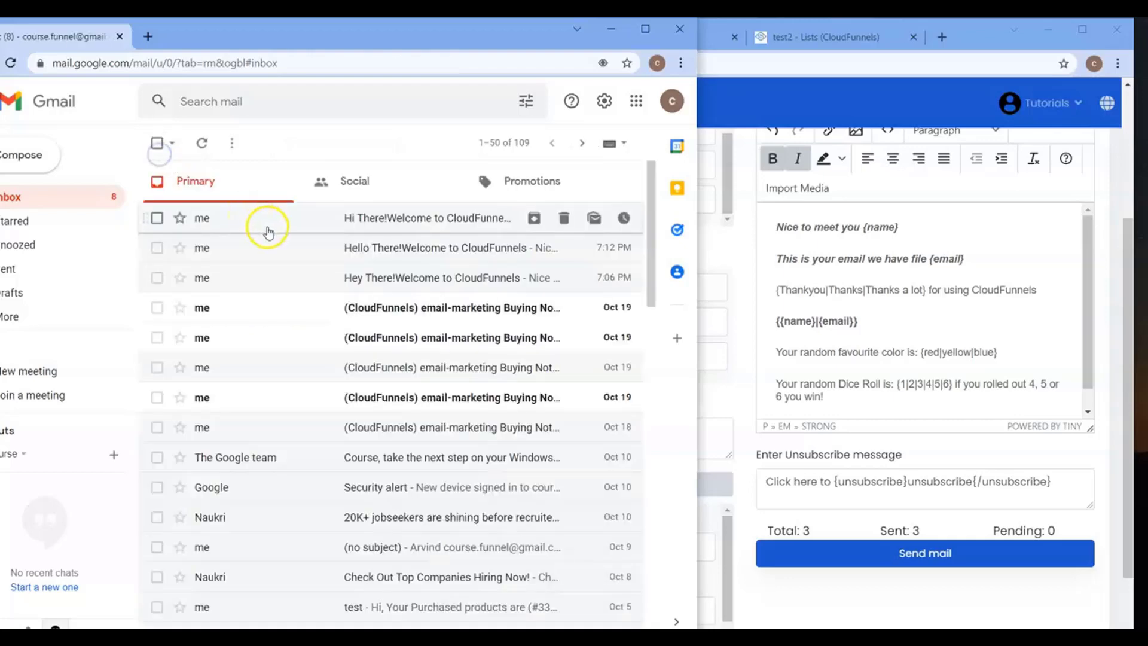
left_click(275, 251)
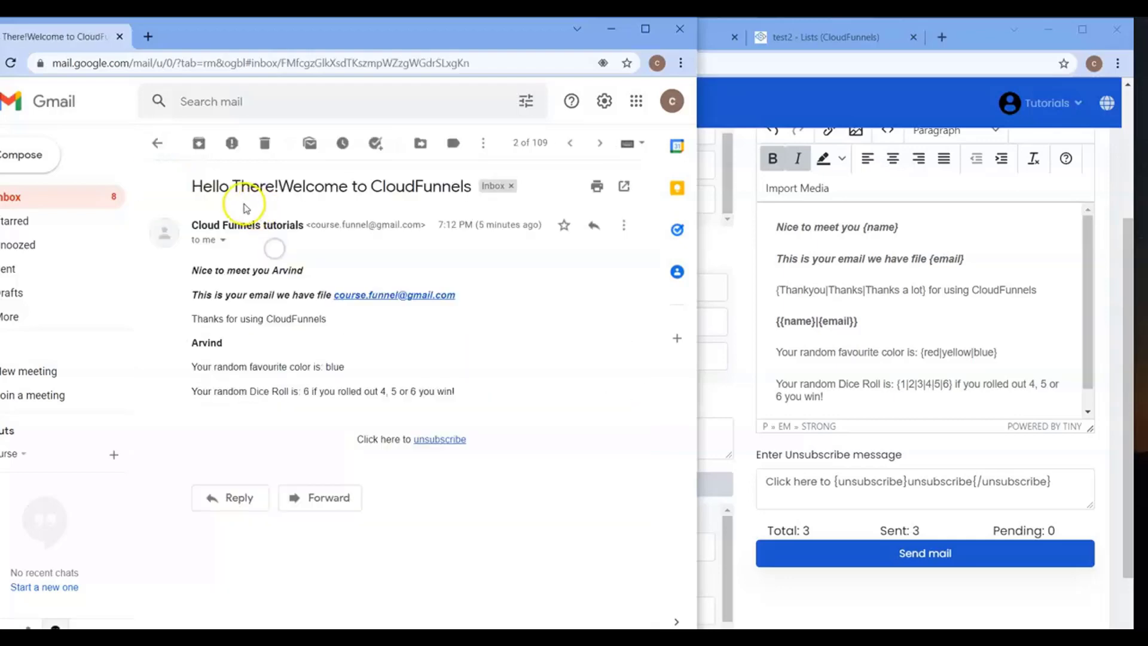
left_click(157, 143)
left_click(268, 218)
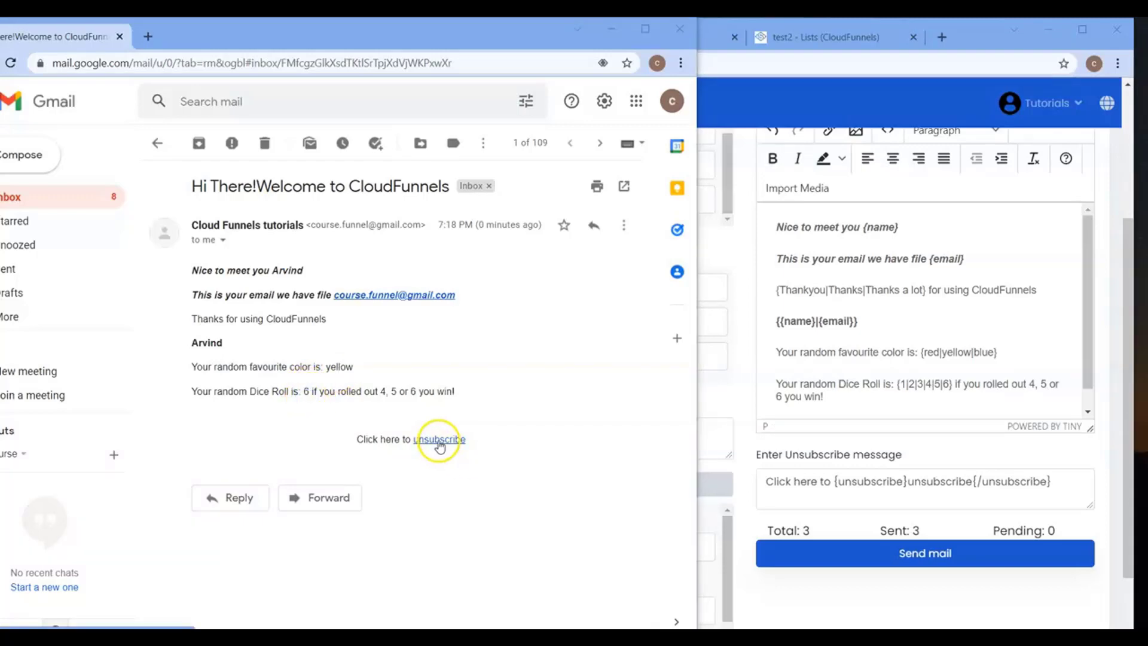
left_click(439, 442)
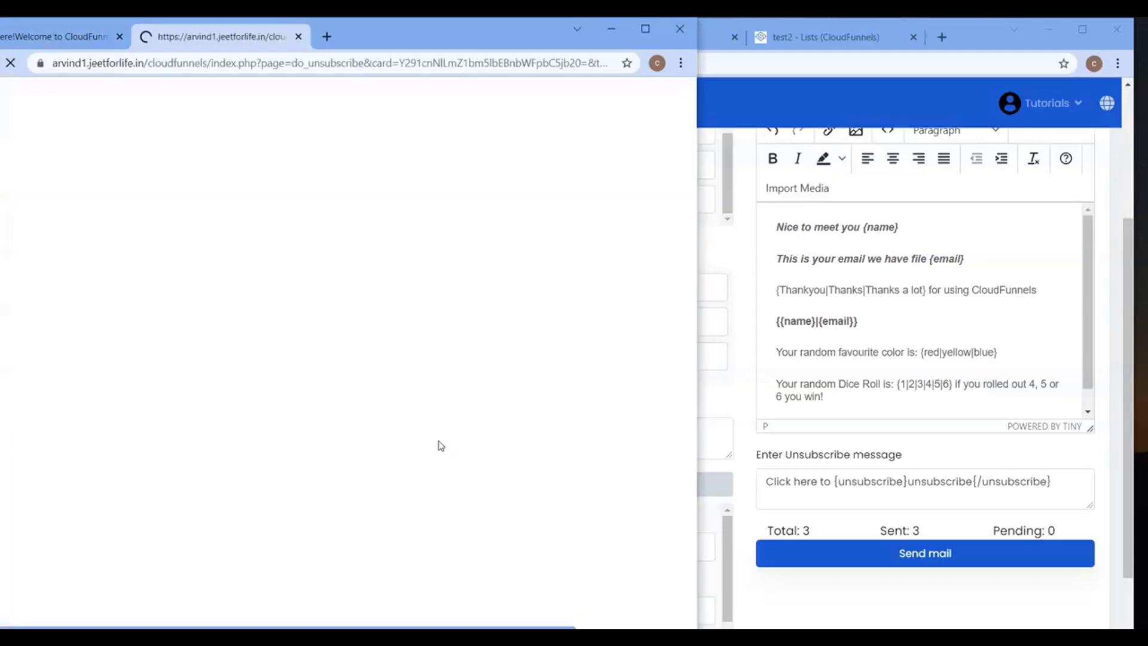
left_click(645, 29)
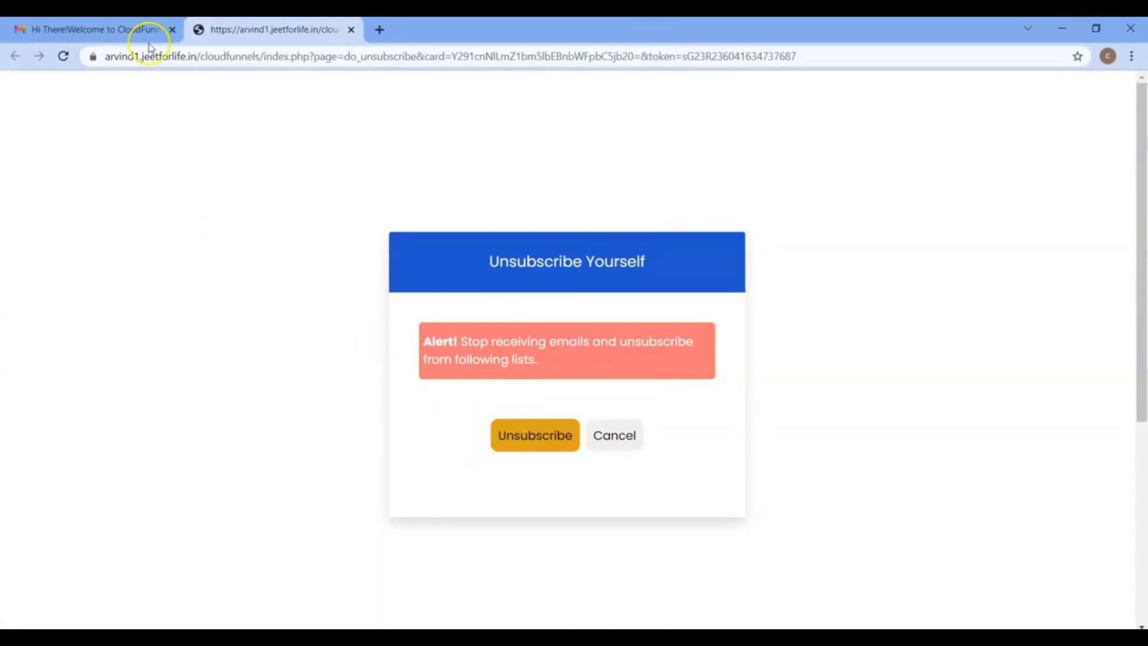
left_click(122, 29)
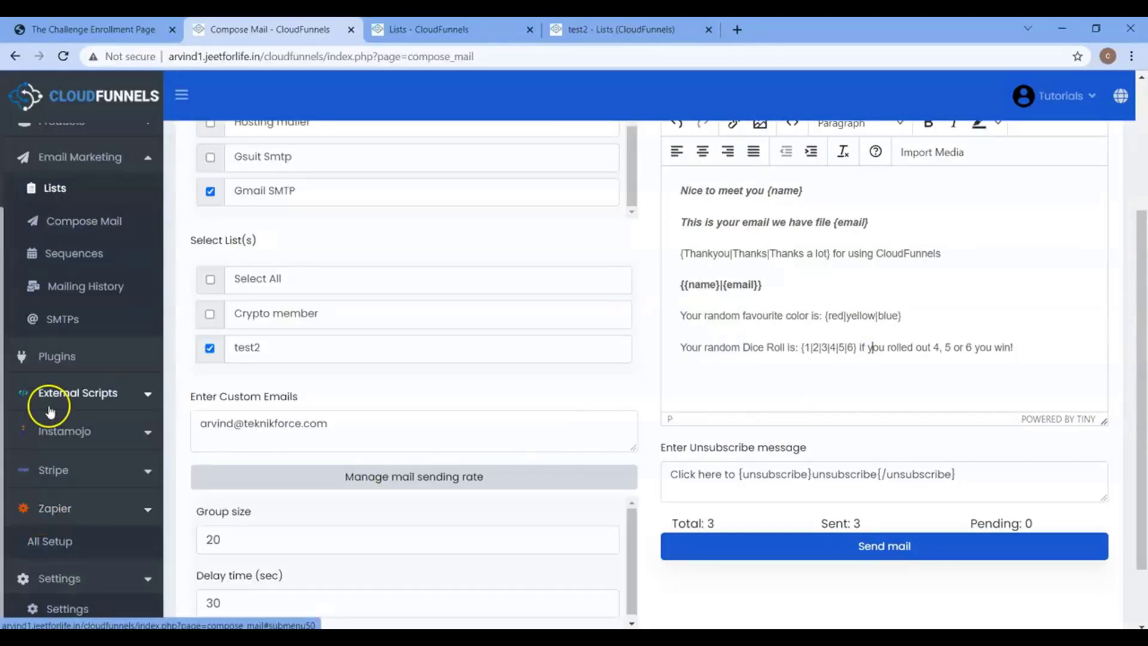
Open Mailing History to view Mail Reports, where the latest 'dem one' sent 3 mails with 1 opened.
left_click(84, 287)
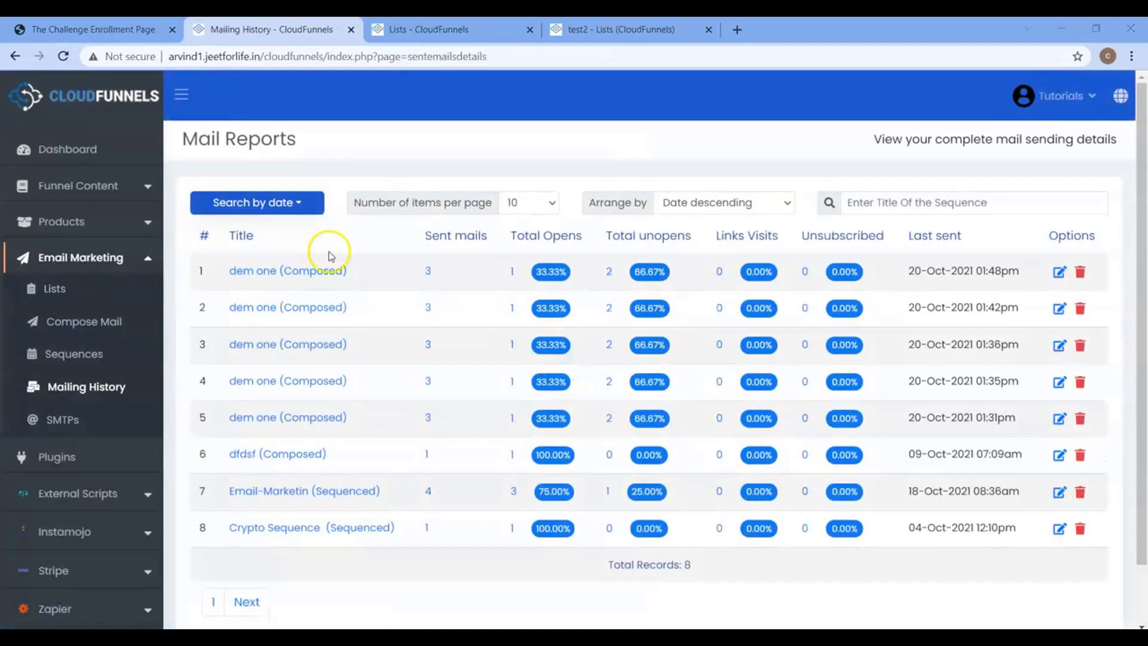
left_click(291, 207)
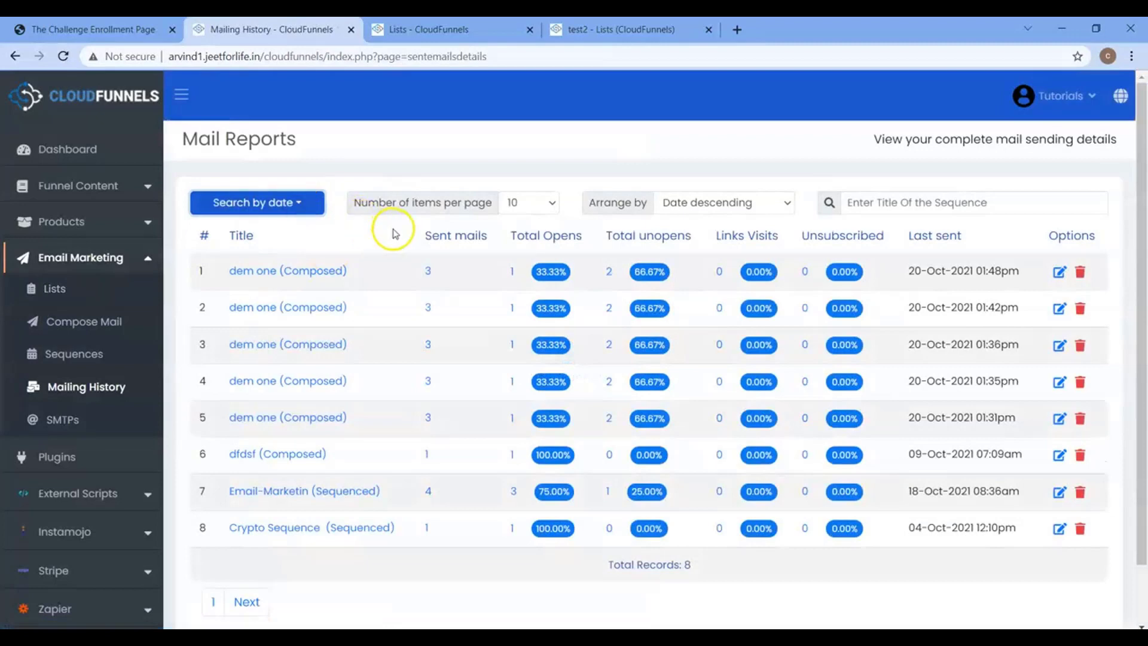